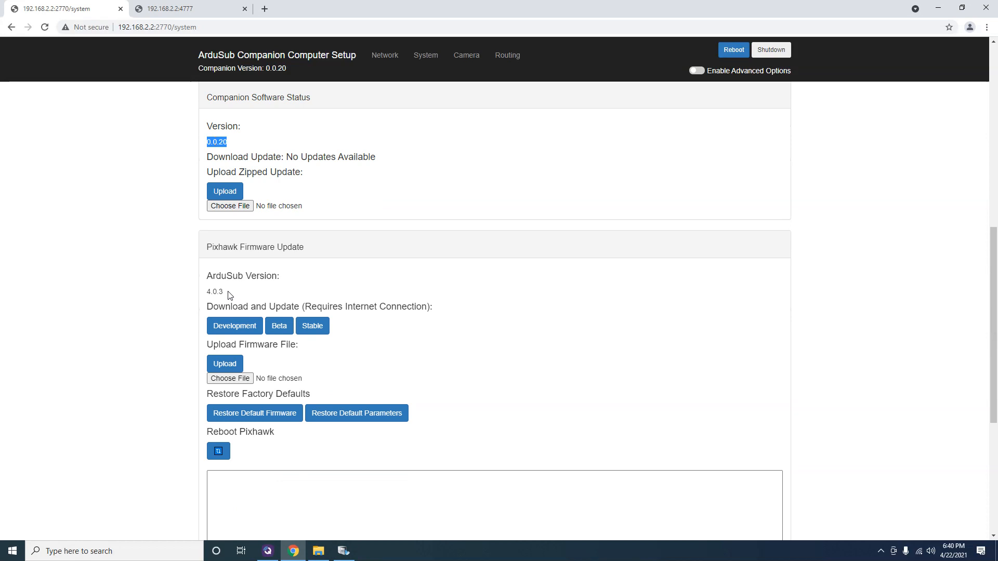
Check the ArduSub version, open the mavlink path on 192.168.2.2:4777 and reload the data page several times
drag(228, 293, 209, 291)
click(164, 7)
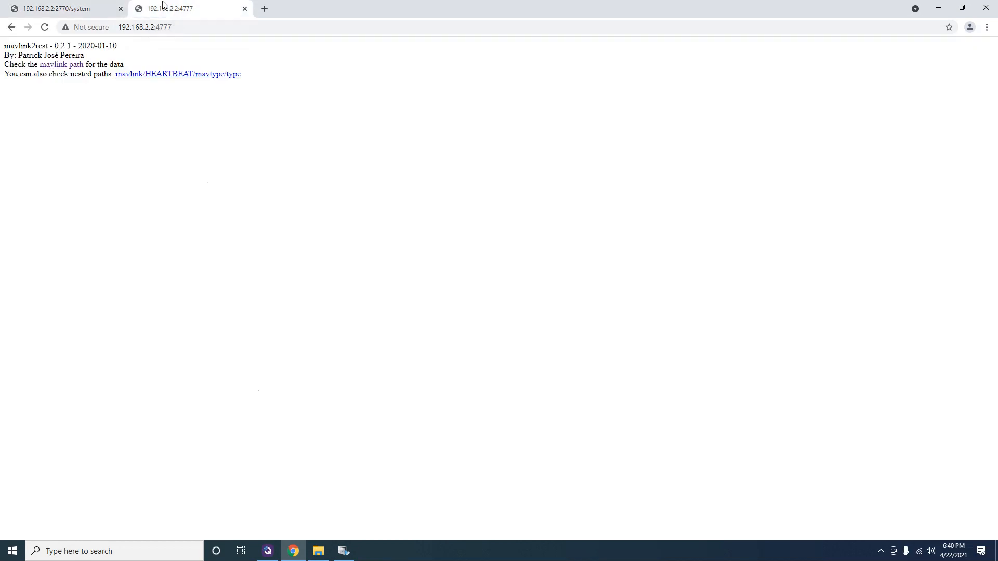
click(69, 65)
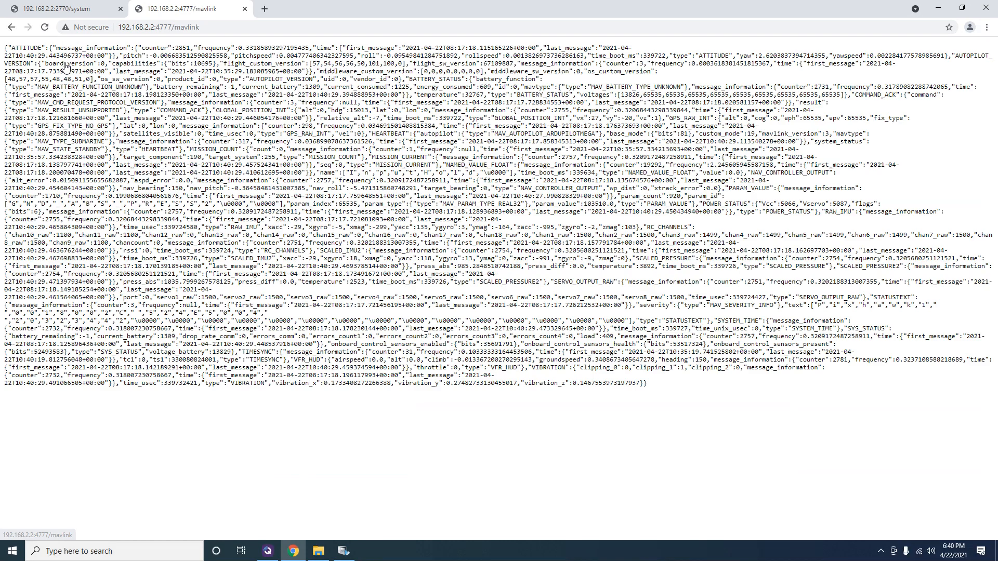
click(46, 28)
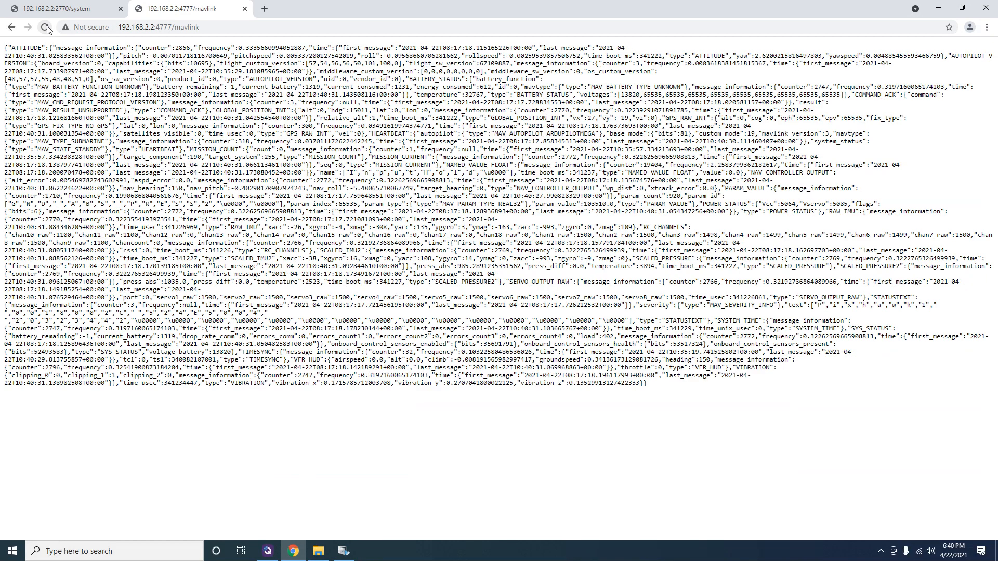
click(46, 28)
click(47, 29)
click(47, 29)
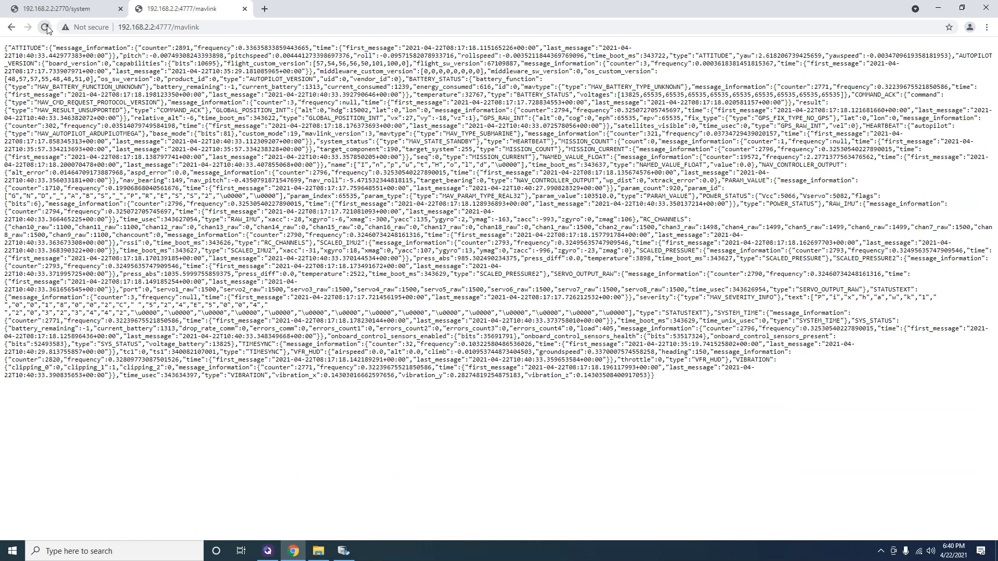
click(47, 29)
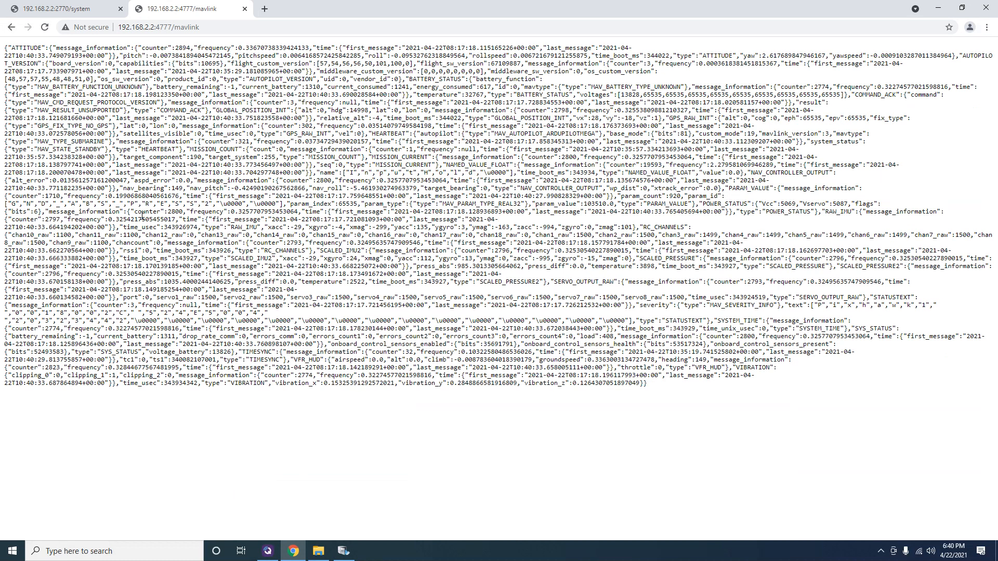
Minimize the browser, start the OV-DS data server with the evaluation version, and move its window over the QGroundControl video
click(938, 11)
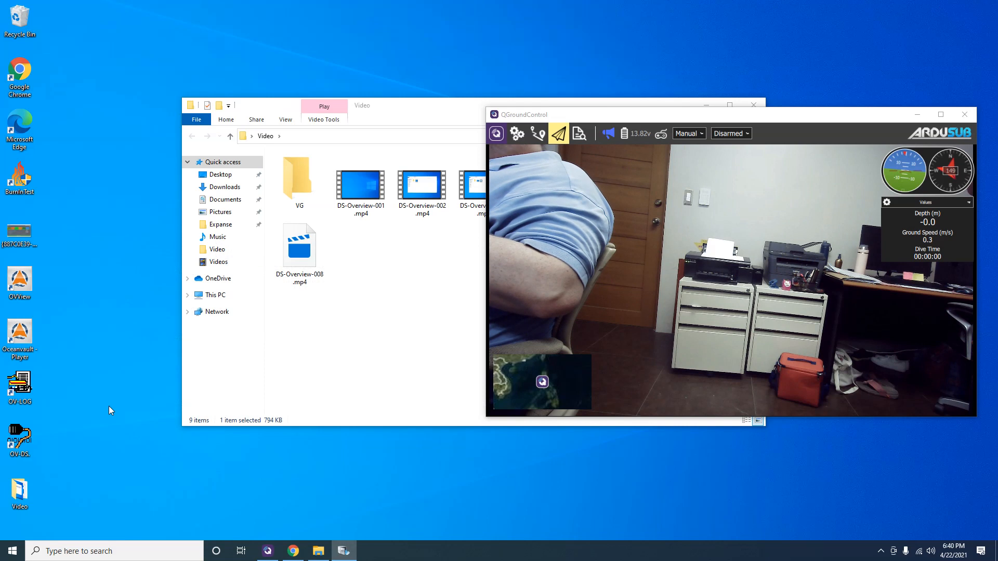
click(24, 439)
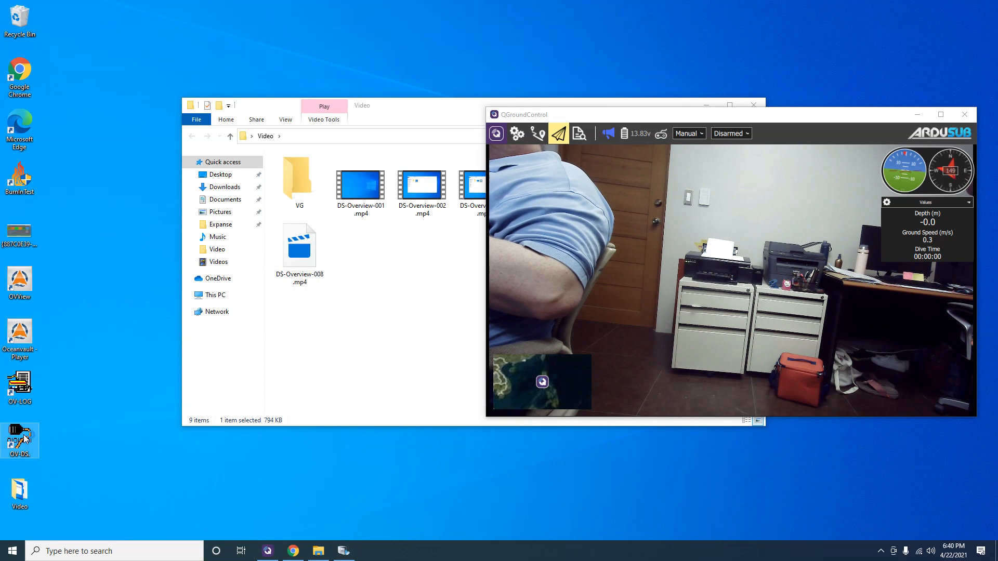
double_click(25, 439)
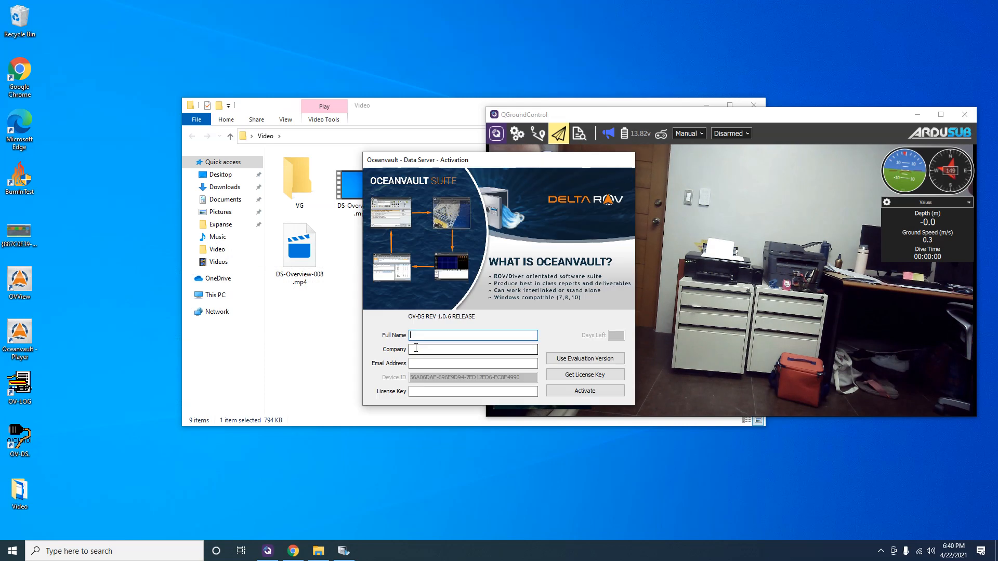
click(568, 358)
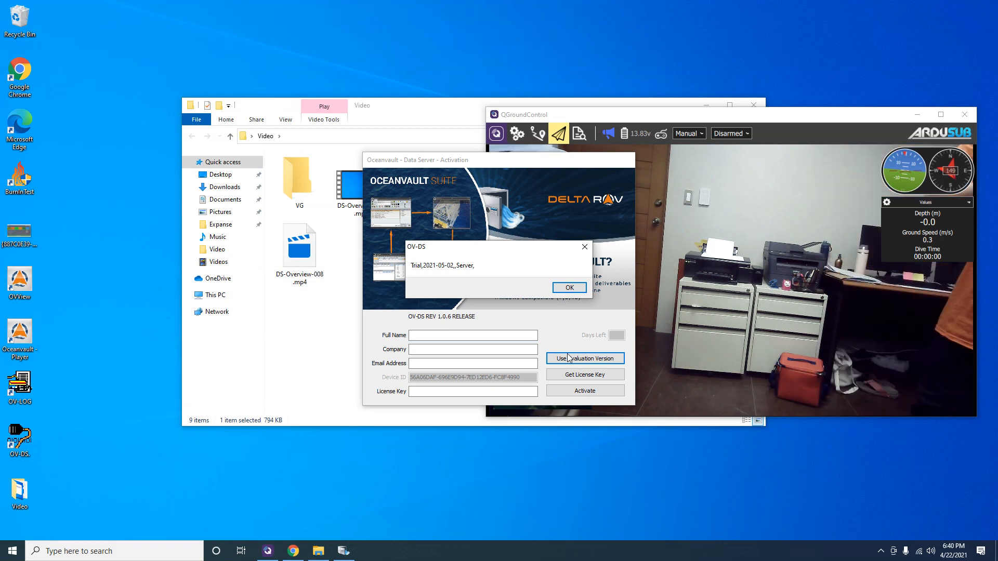
click(569, 288)
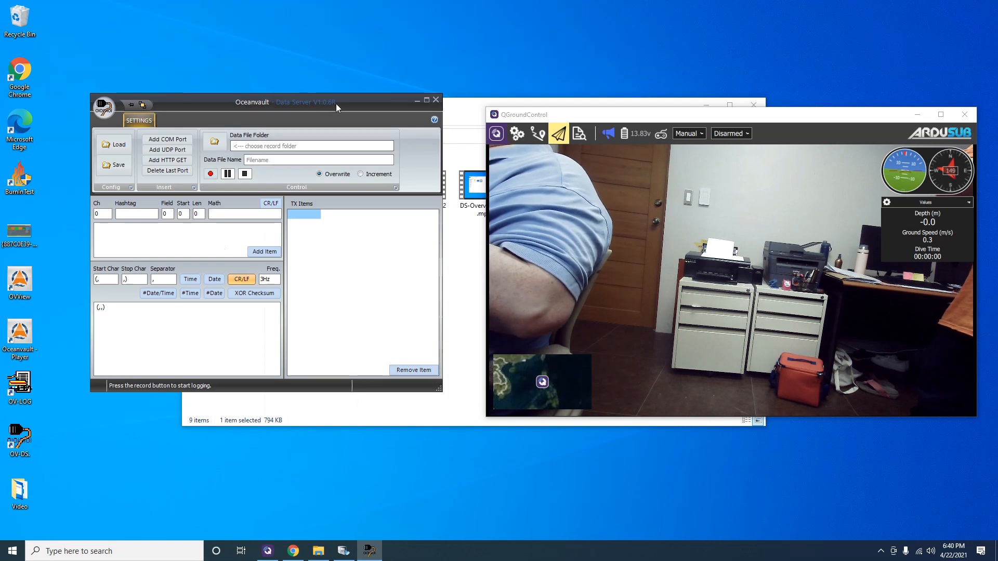
drag(336, 103, 720, 124)
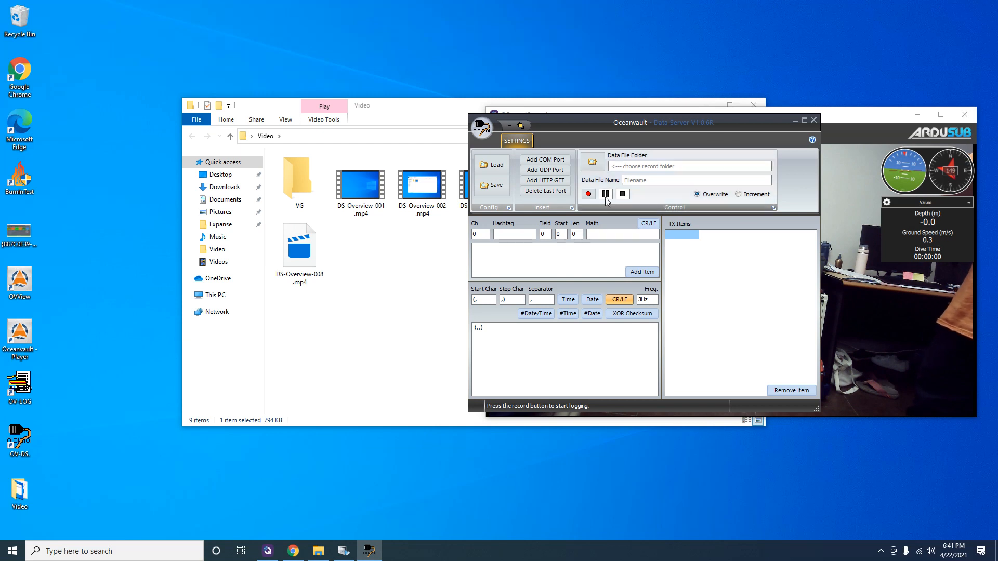
Add an HTTP GET port as channel 1 and fill its URL with the BR2 preset
click(549, 181)
click(548, 143)
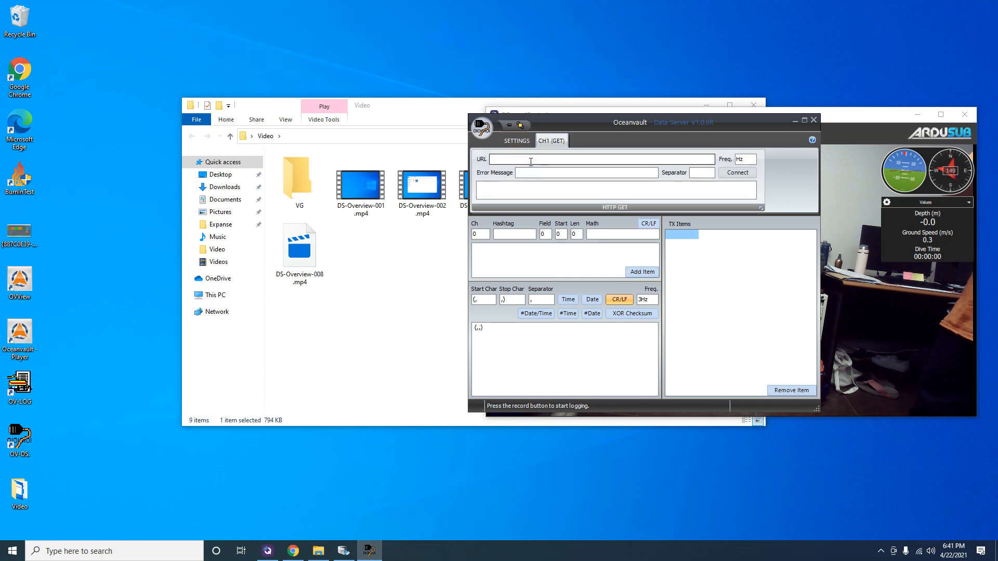
click(511, 162)
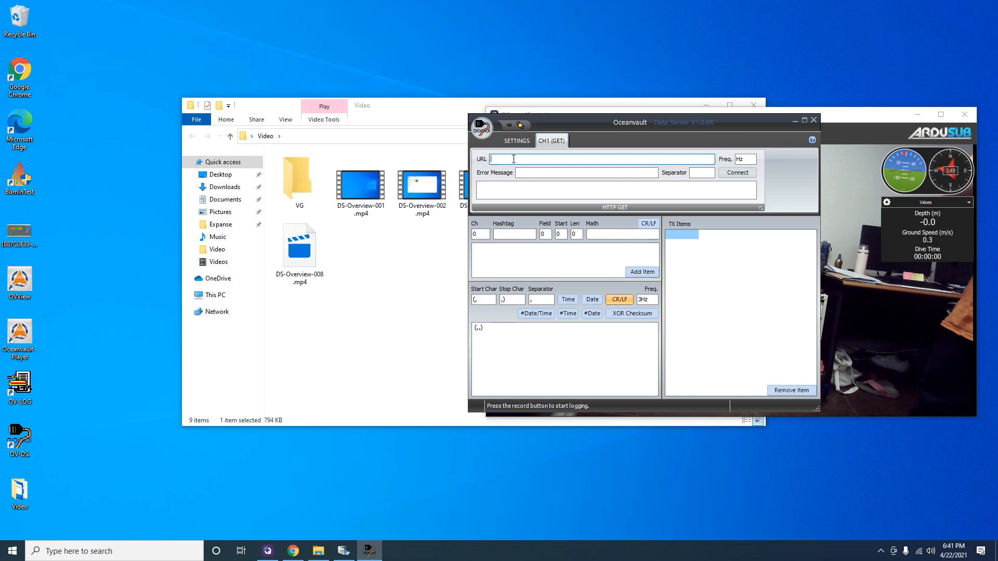
click(513, 161)
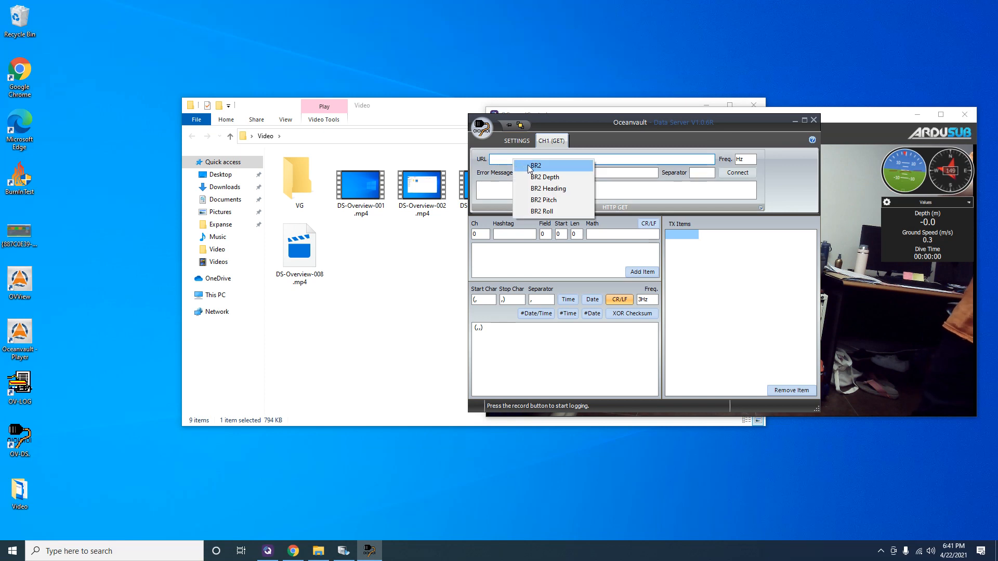
click(528, 167)
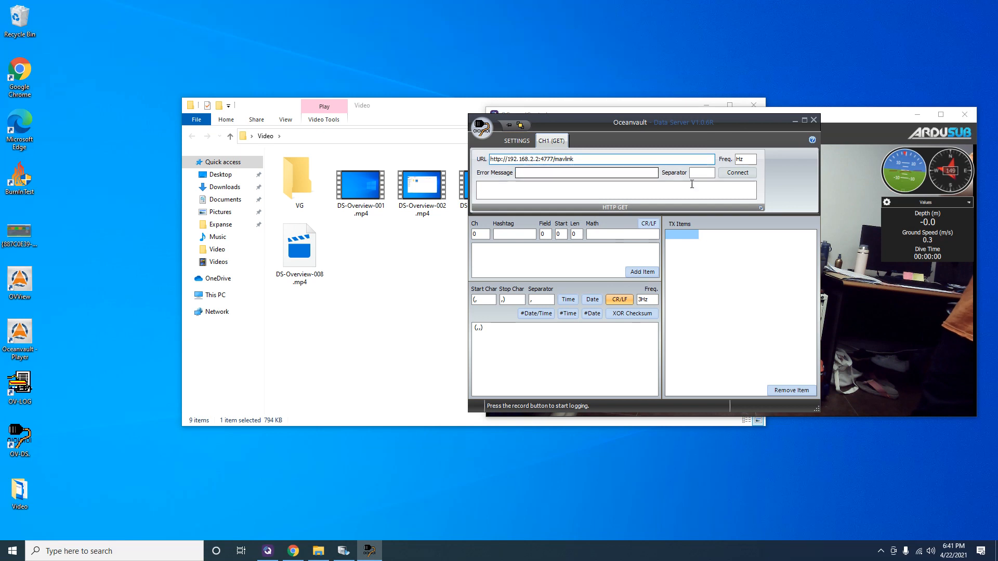
Set channel 1 to a 3Hz frequency with a comma separator and connect it
click(749, 161)
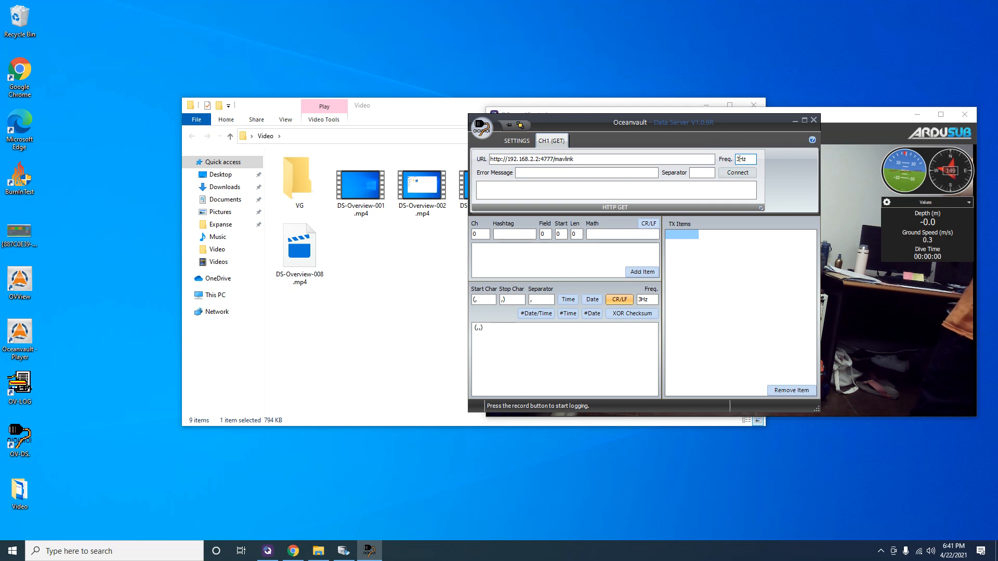
click(702, 172)
text(,)
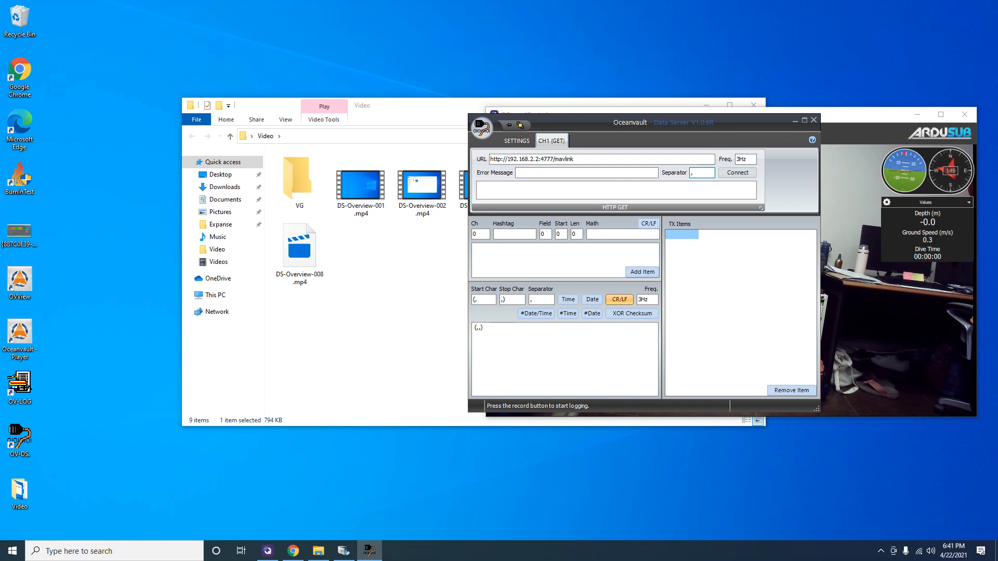
click(738, 173)
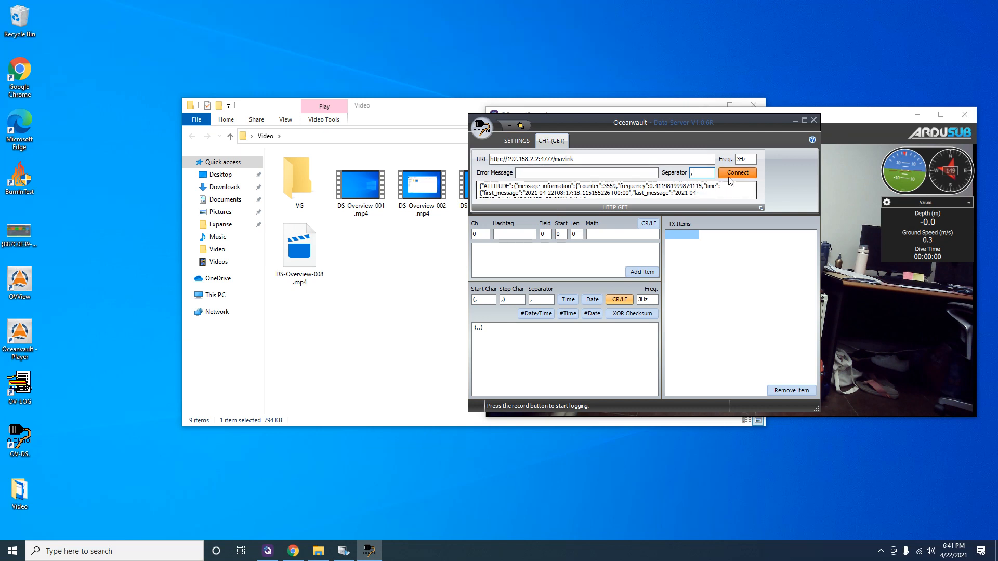
Switch the channel 1 URL to the BR2 Heading preset and reconnect
right_click(603, 160)
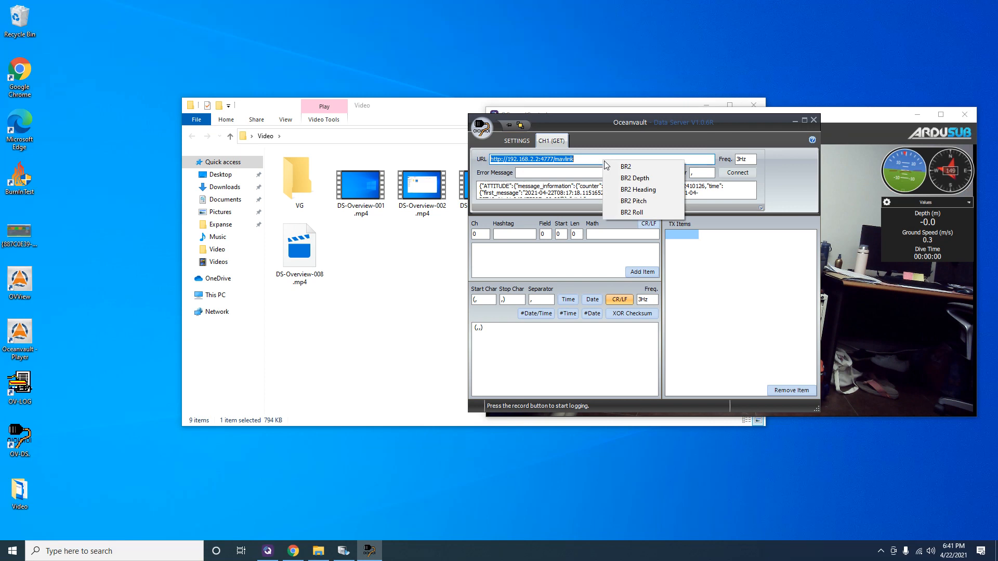
click(640, 188)
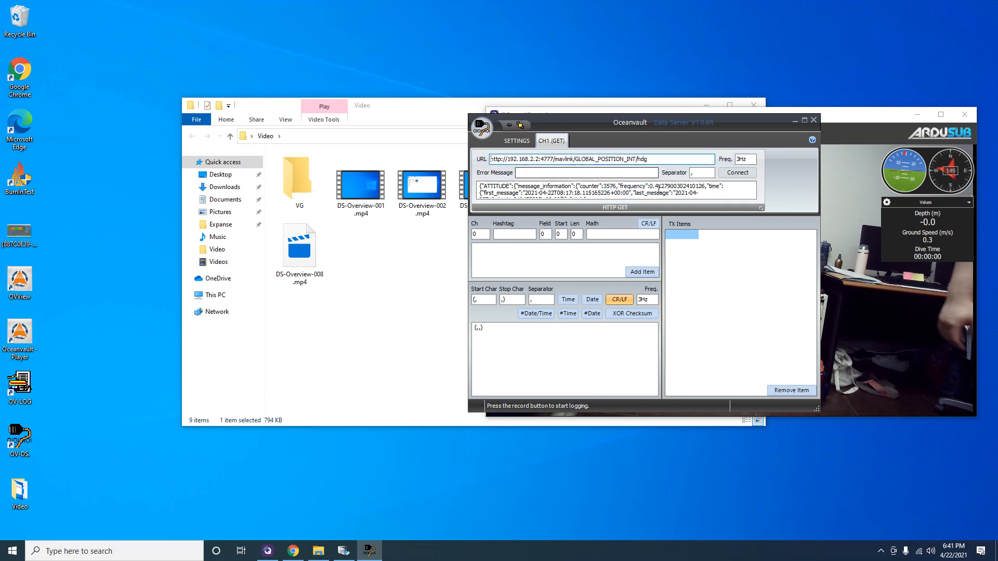
click(725, 176)
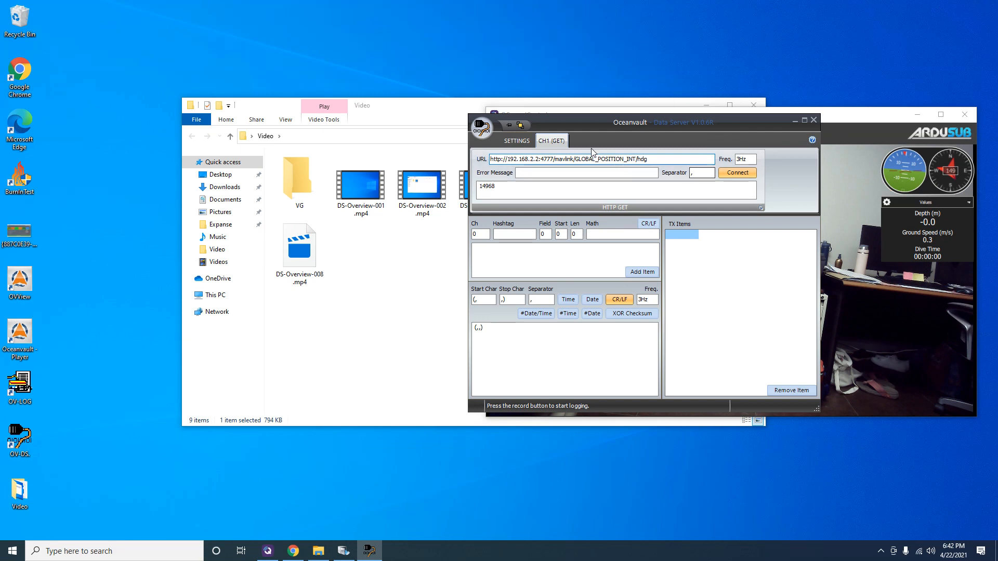
Add a transmit item for channel 1 with hashtag H and the math operation /100
click(519, 141)
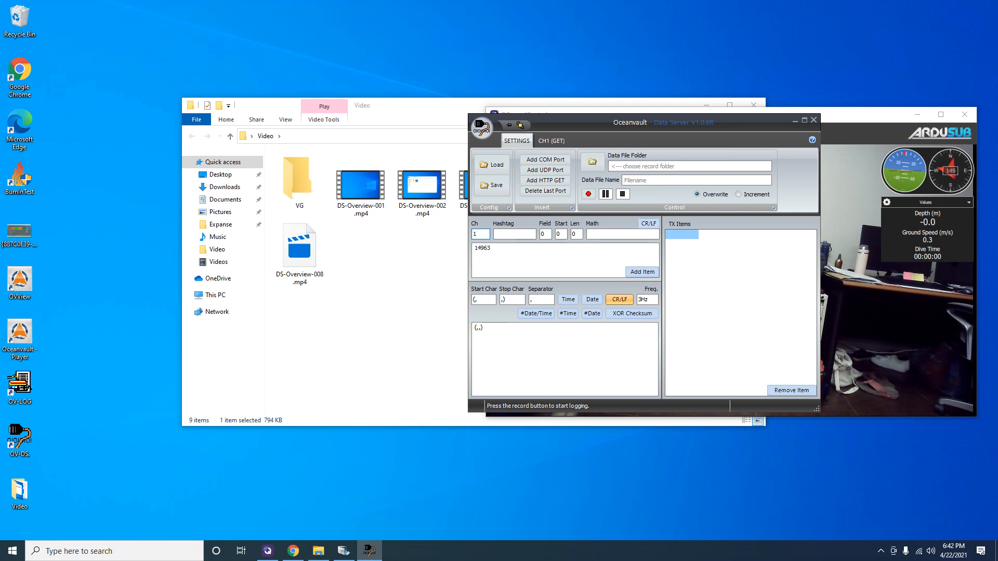
click(512, 232)
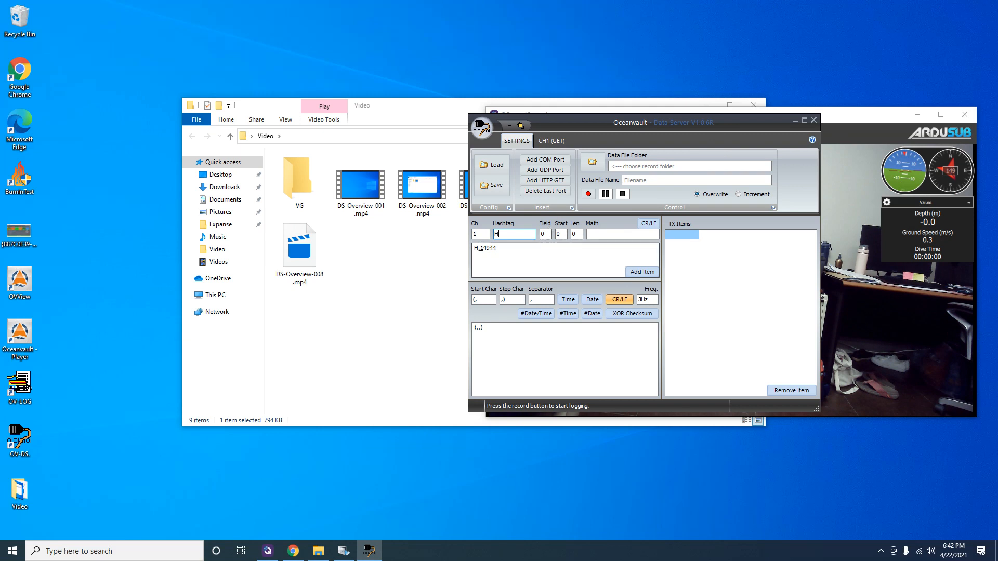
click(588, 235)
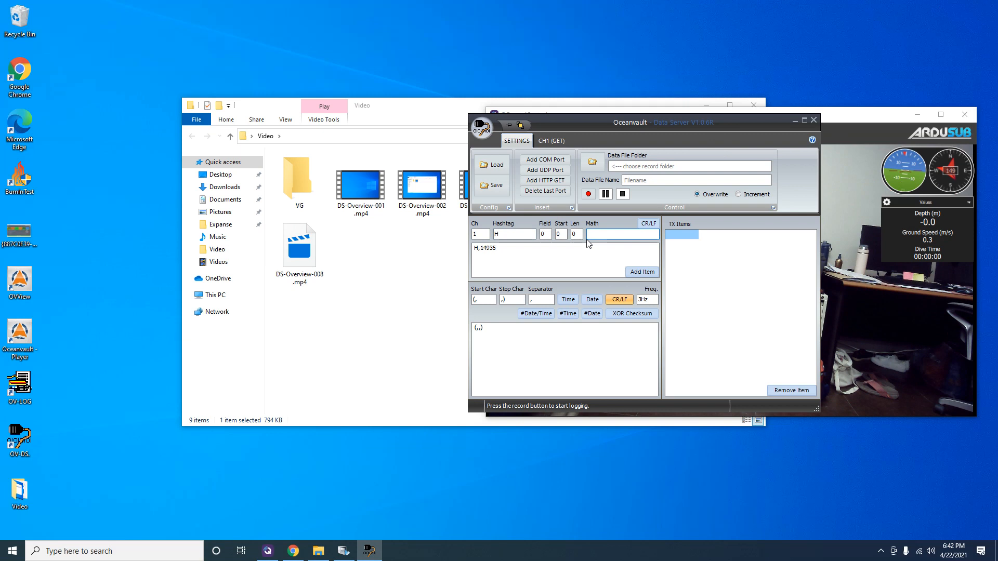
text(/100)
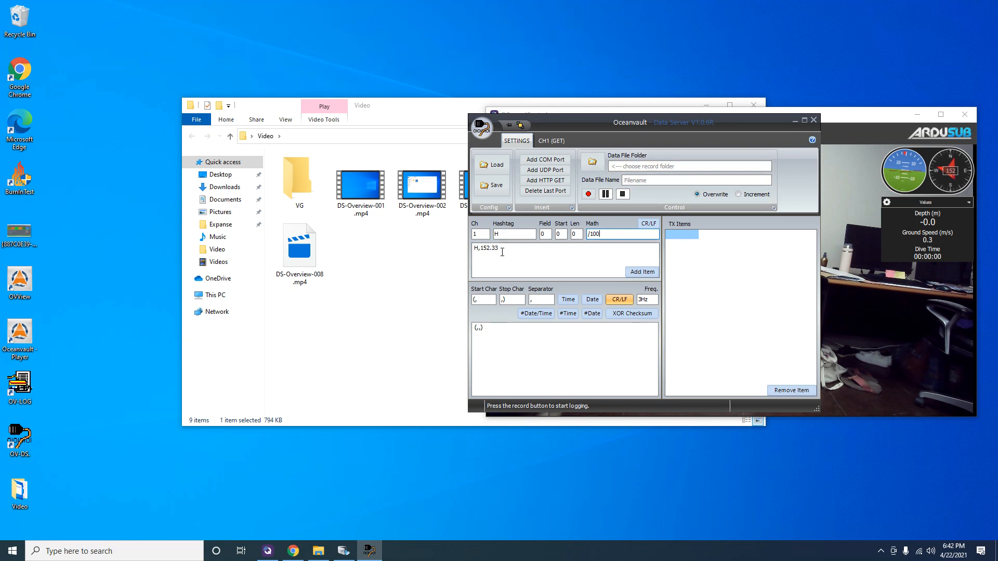
click(637, 274)
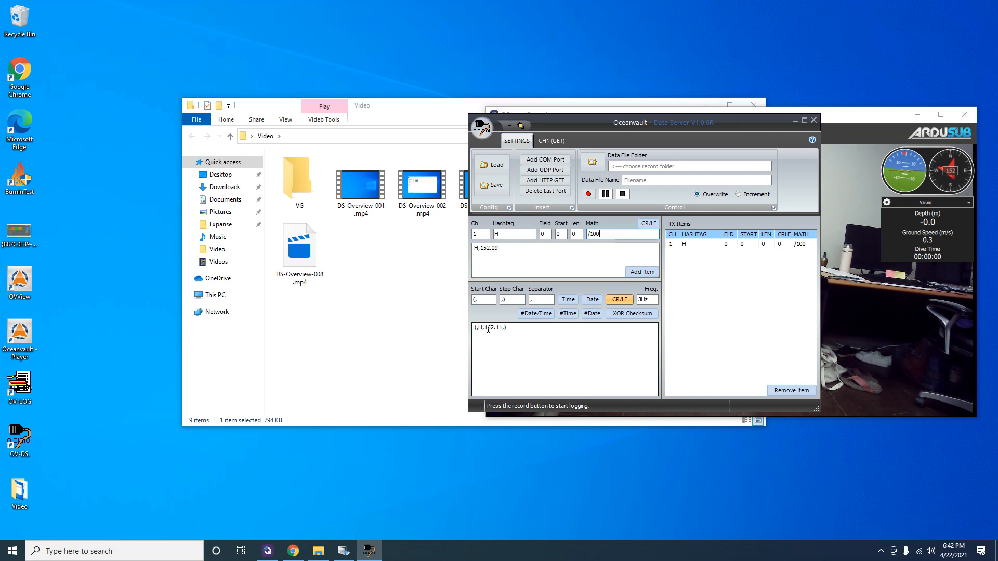
Add a second HTTP GET port using the BR2 Depth preset, 3Hz and a comma separator, and connect it
click(550, 183)
click(586, 141)
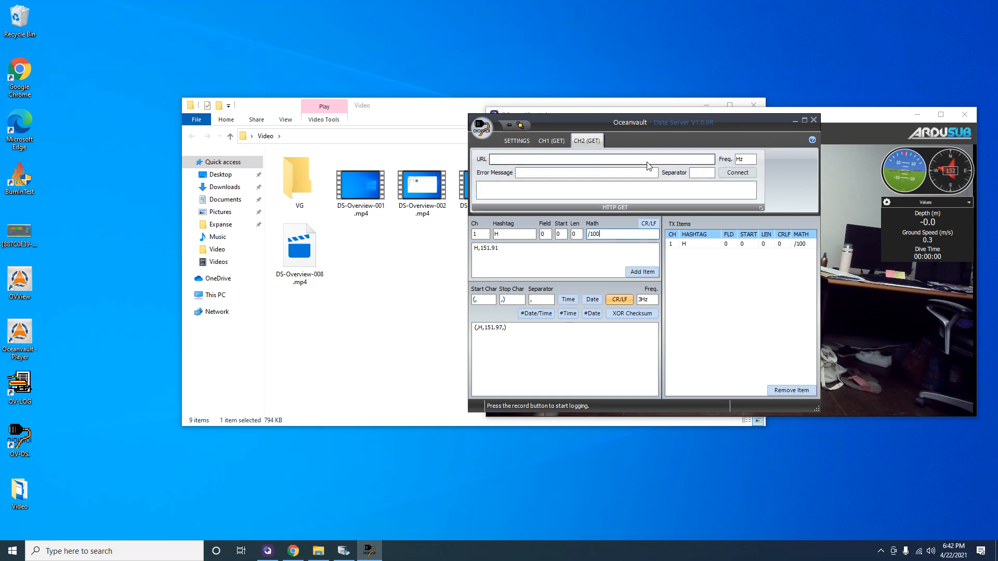
click(652, 161)
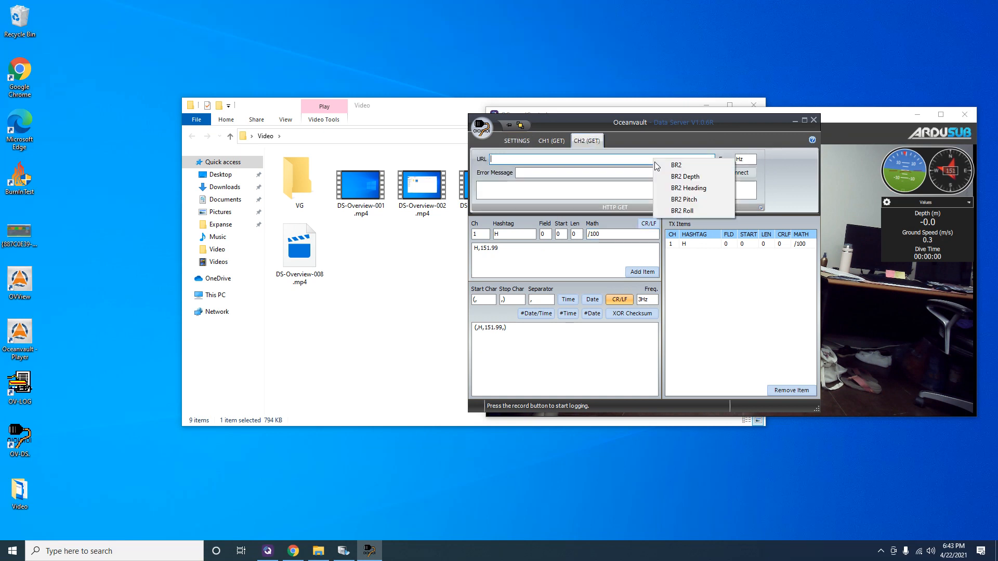
click(706, 179)
click(740, 159)
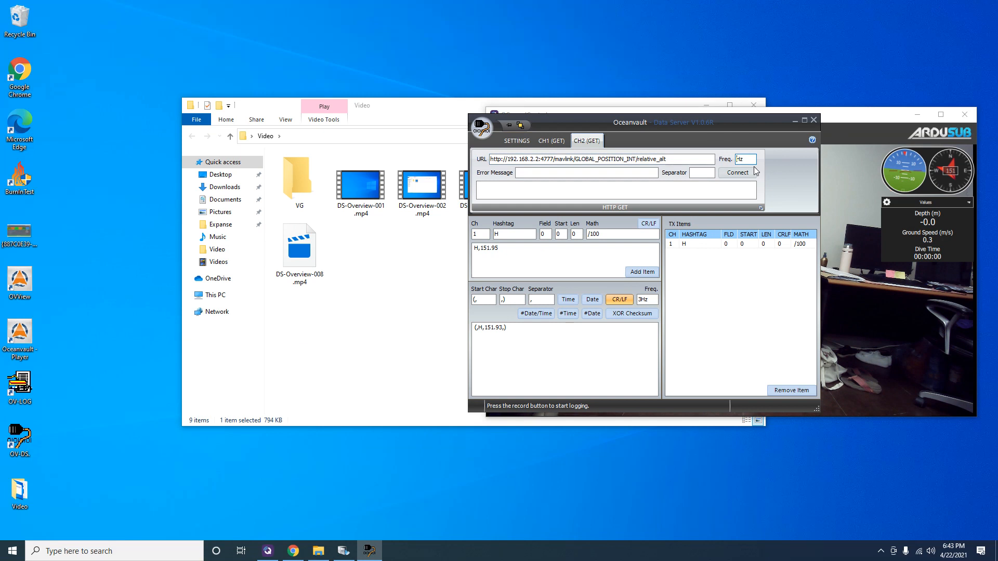
text(3)
click(709, 172)
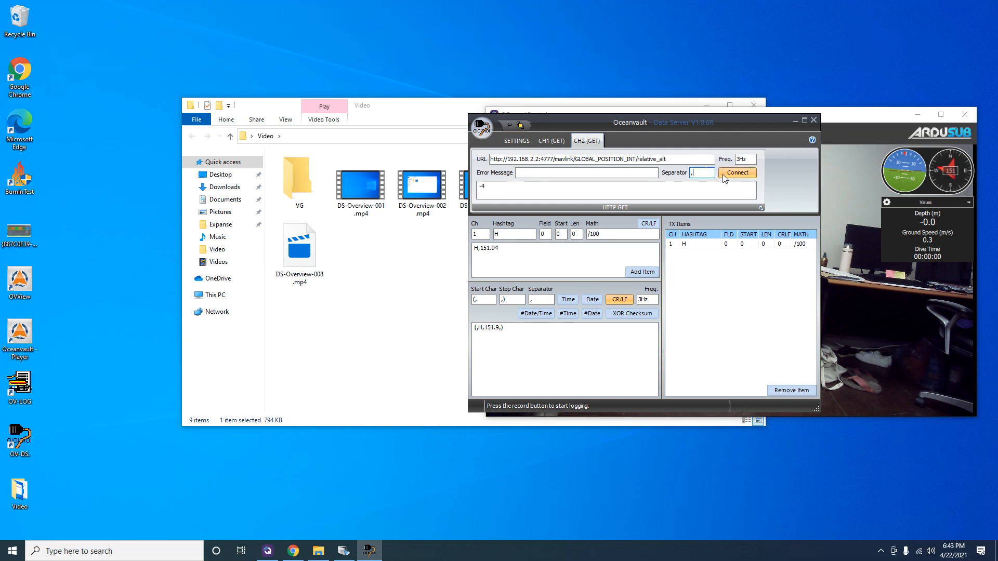
Add a transmit item for channel 2 with hashtag D, keeping the /100 math operation
double_click(482, 237)
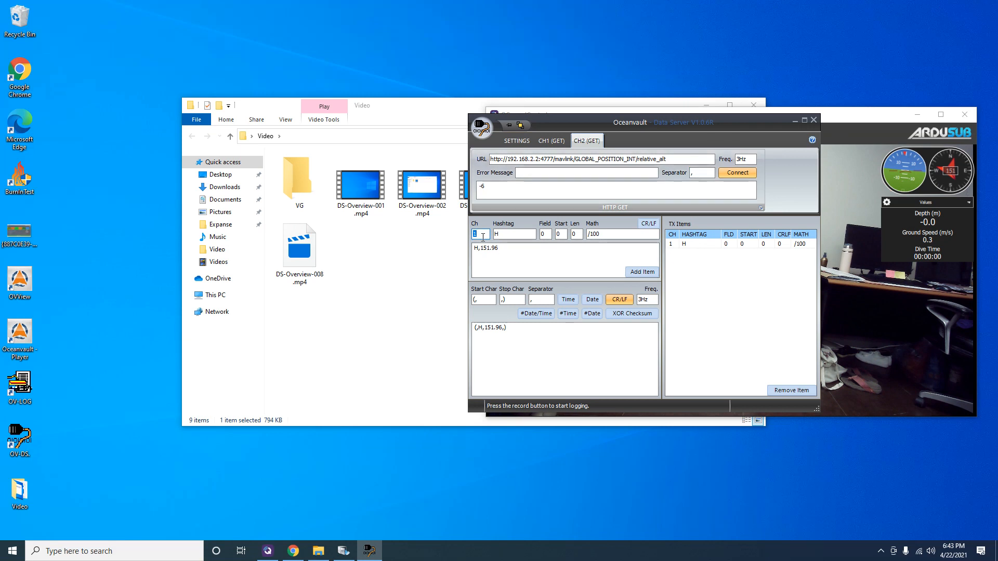
text(2)
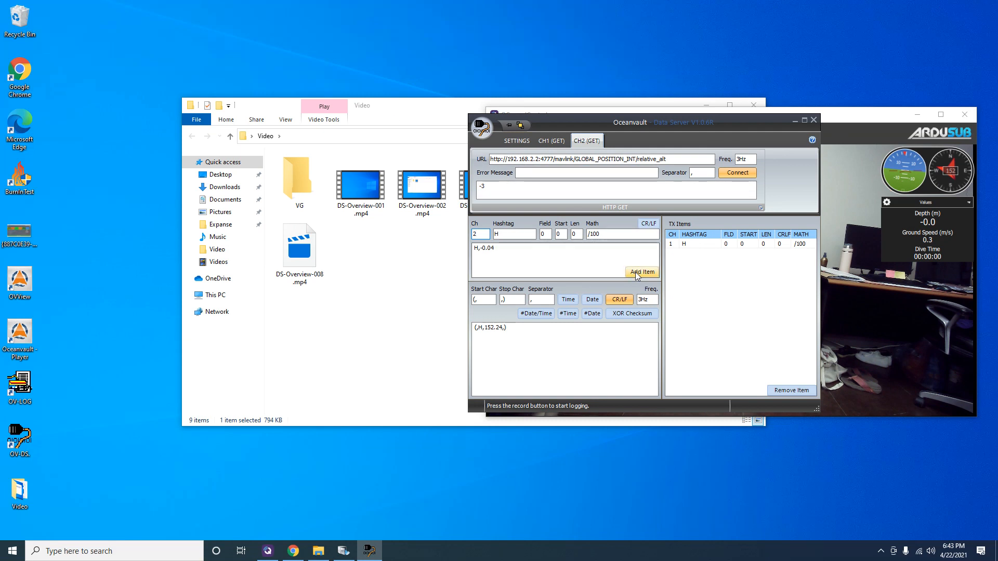
double_click(504, 234)
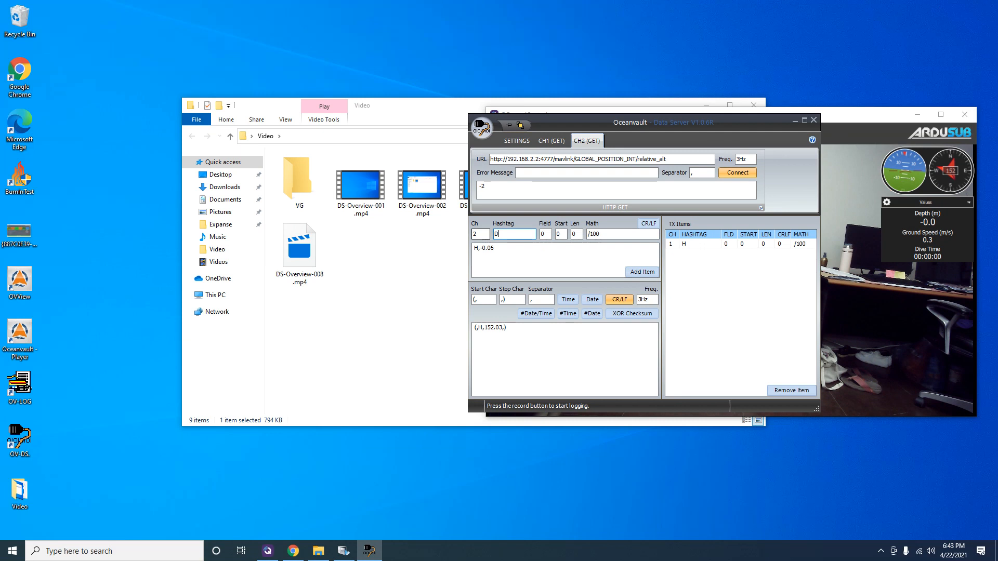
text(D)
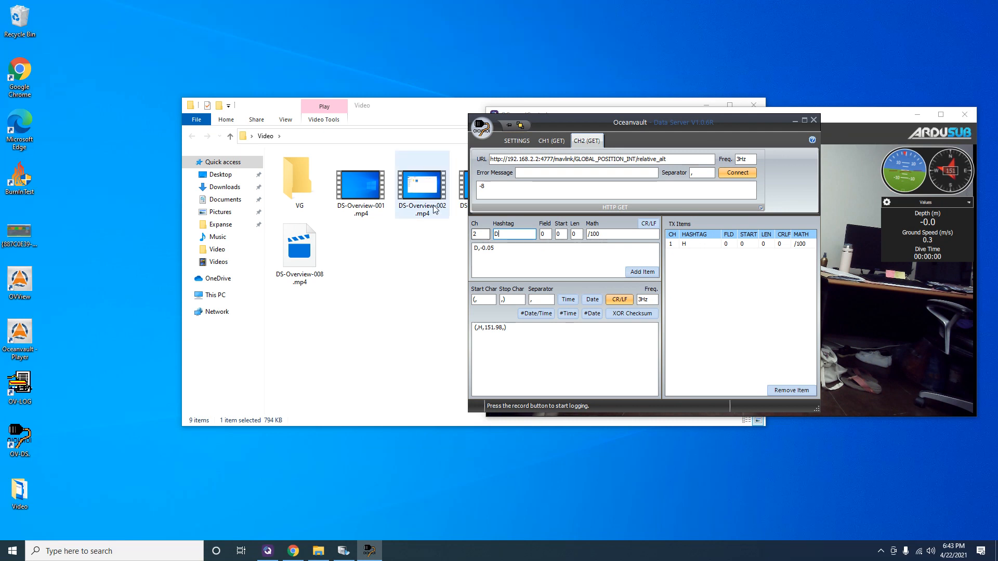
click(640, 272)
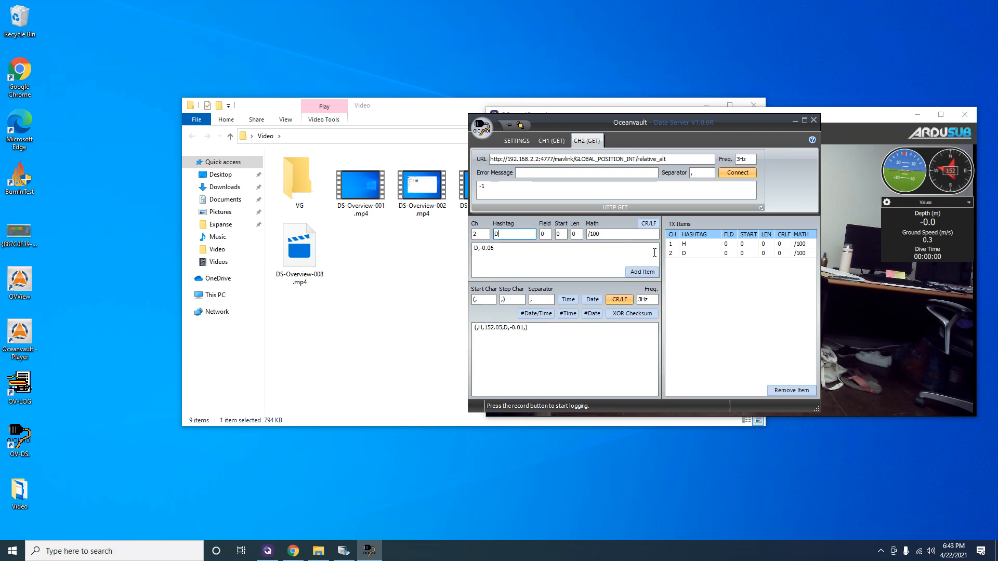
Add a third HTTP GET port using the preset ATTITUDE/pitch URL, 3Hz and a comma separator, and connect it
click(516, 141)
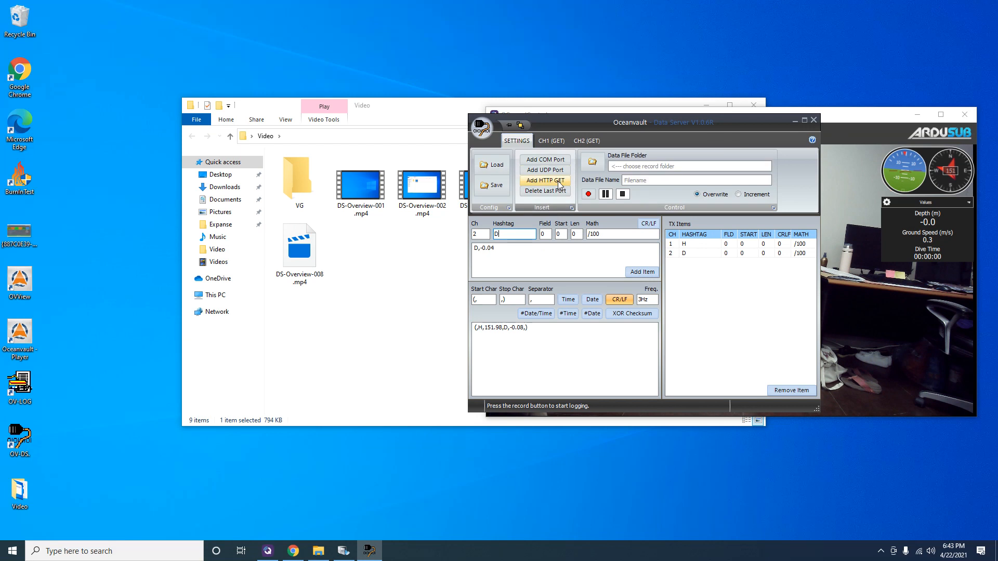
click(626, 145)
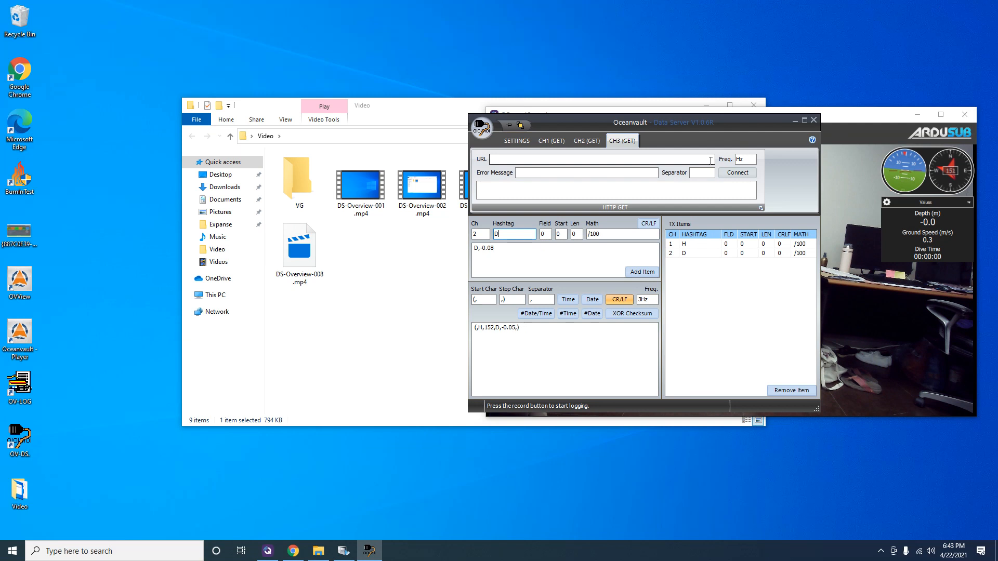
click(710, 161)
click(729, 202)
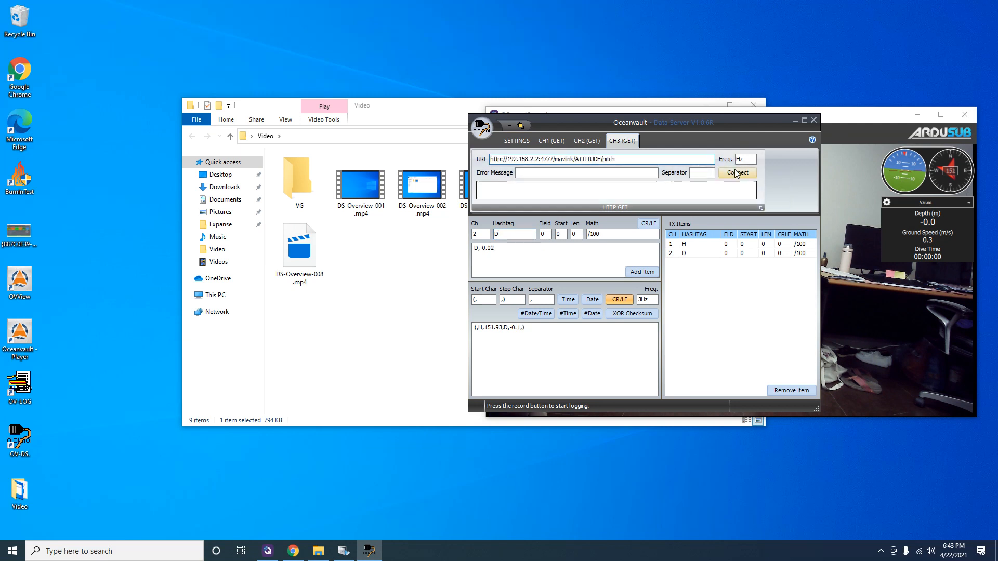
click(753, 163)
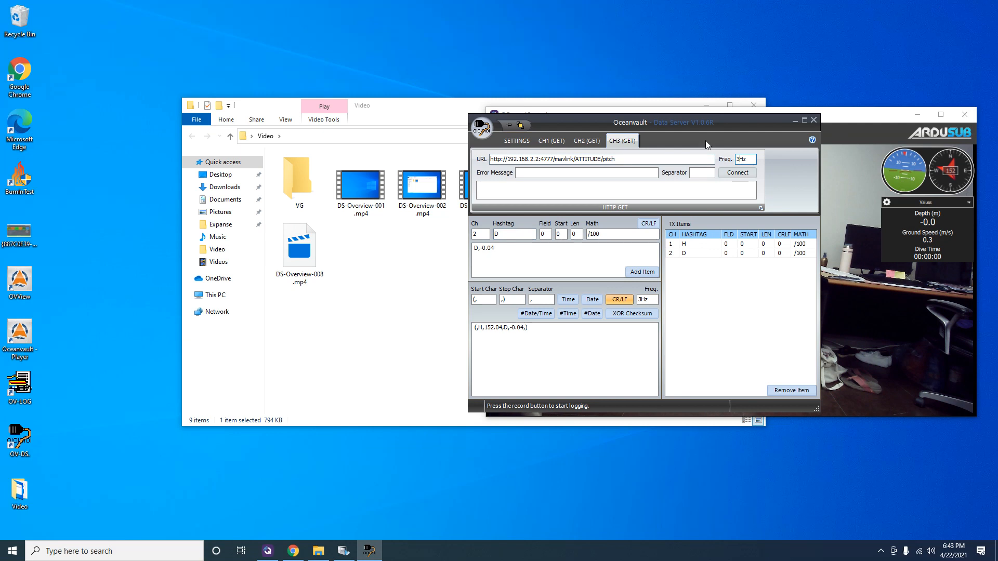
click(703, 175)
click(742, 174)
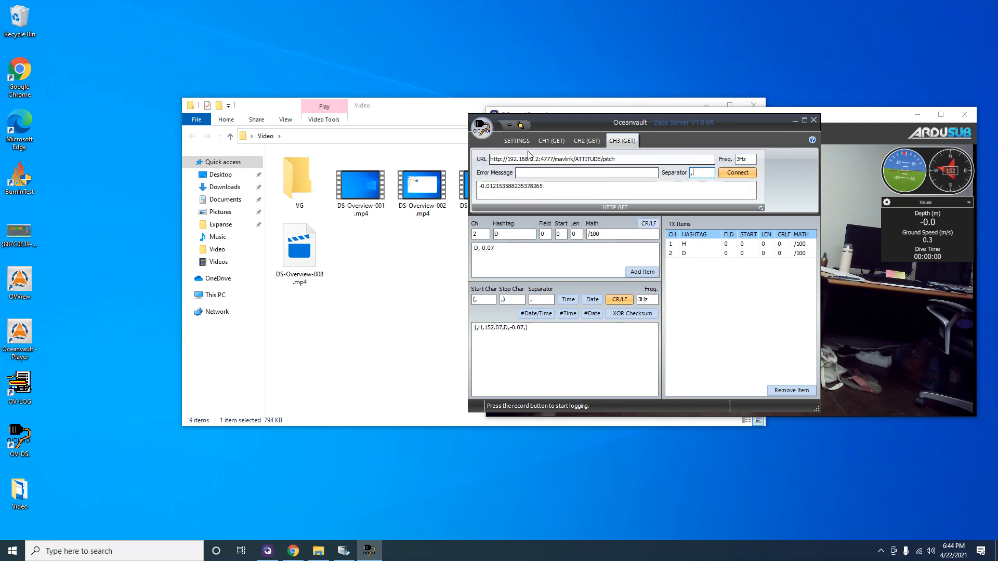
Add a transmit item for channel 3 with hashtag P and the math operation *57296/1000
double_click(486, 232)
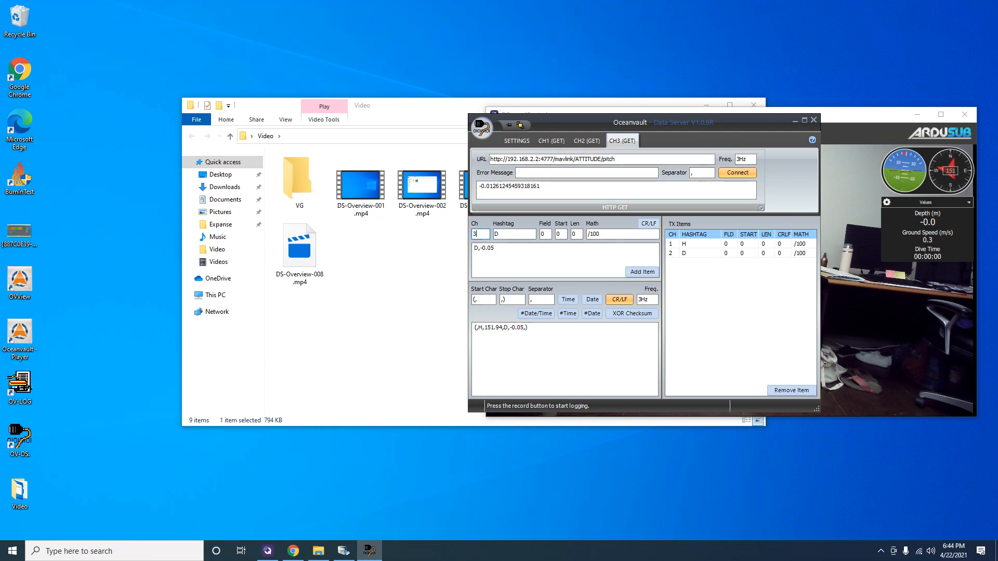
text(3)
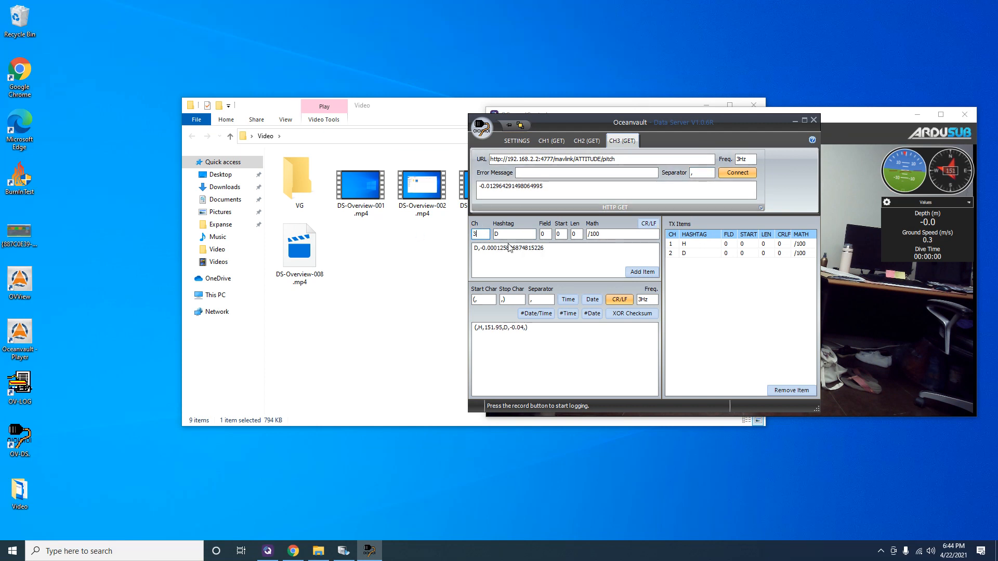
double_click(501, 233)
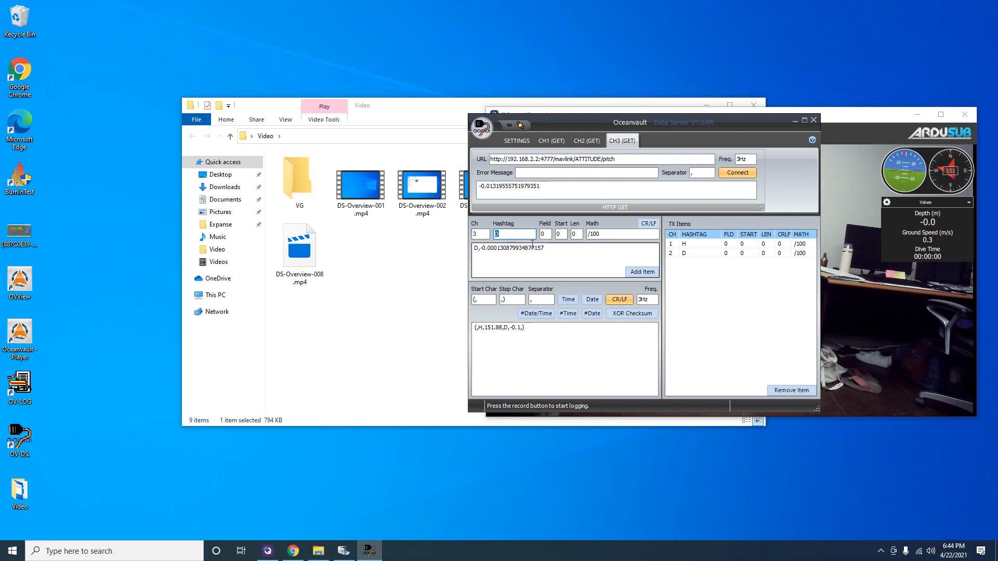
text(P)
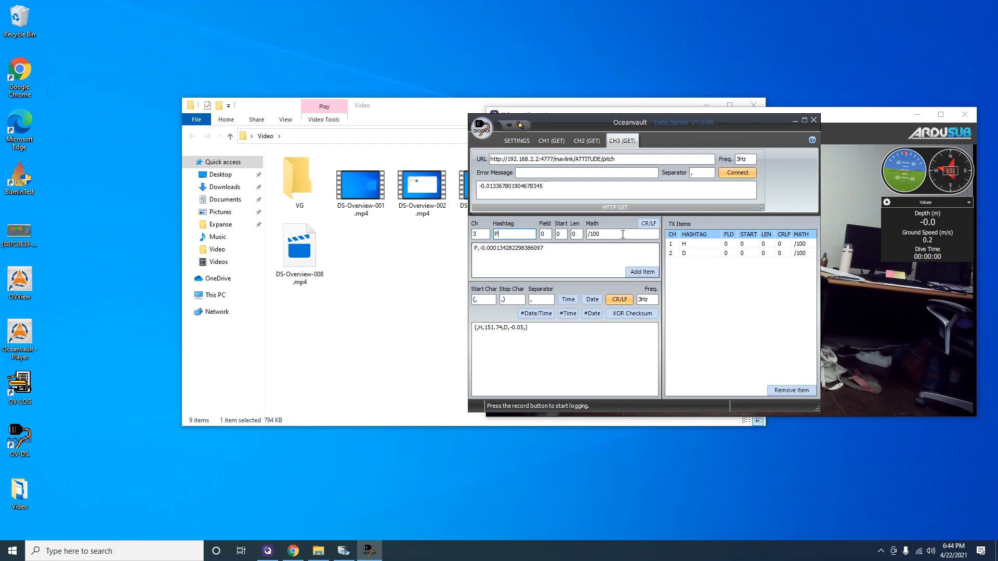
drag(593, 234, 572, 225)
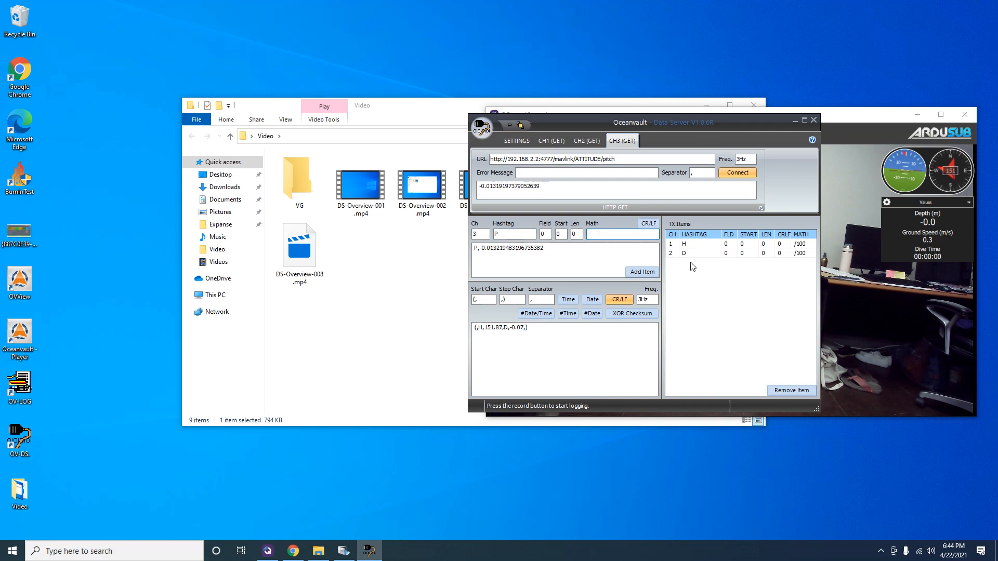
text(*57296/1000)
click(639, 272)
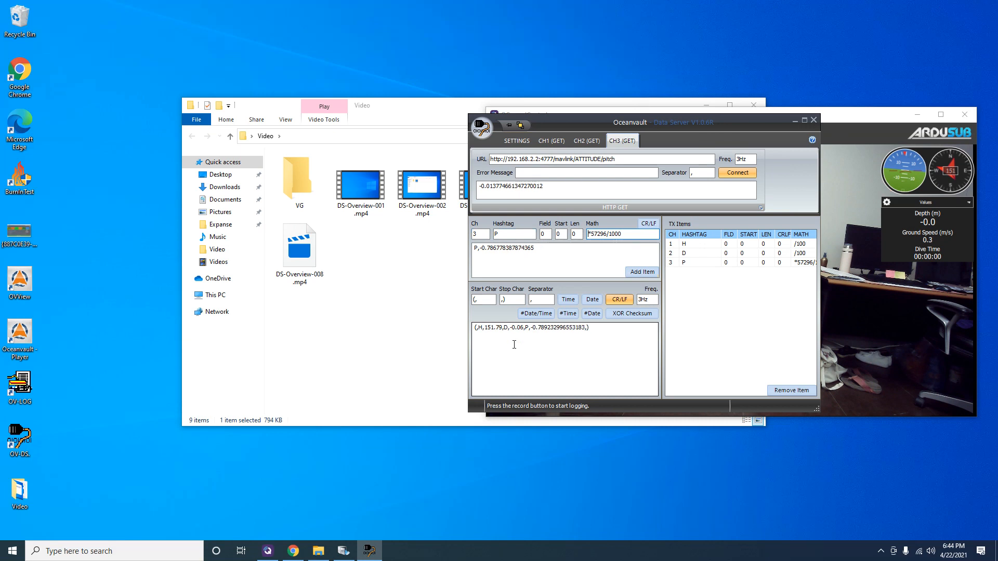
Add a UDP port as channel 4, set its Tx port to 3000 and start transmitting
click(518, 143)
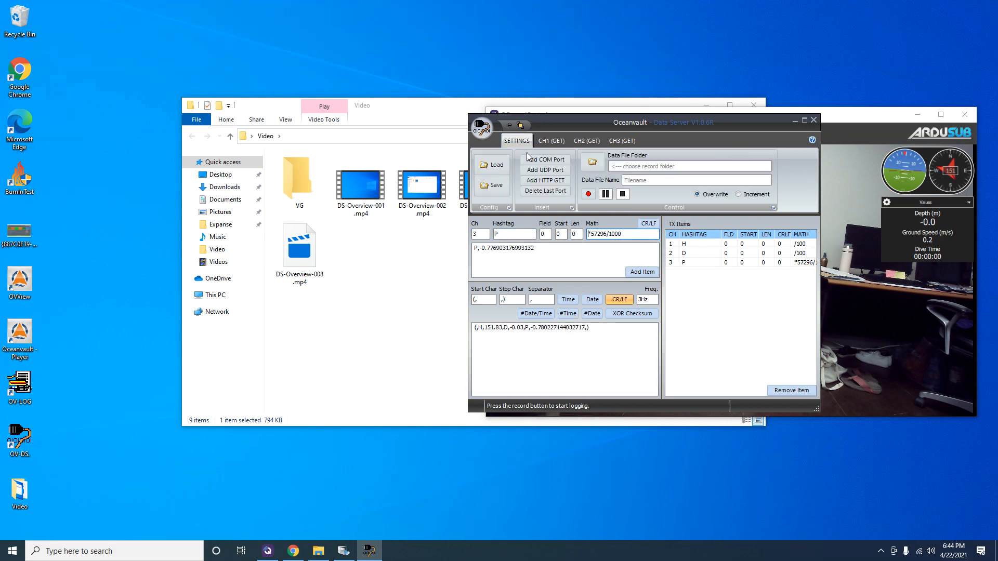
click(546, 171)
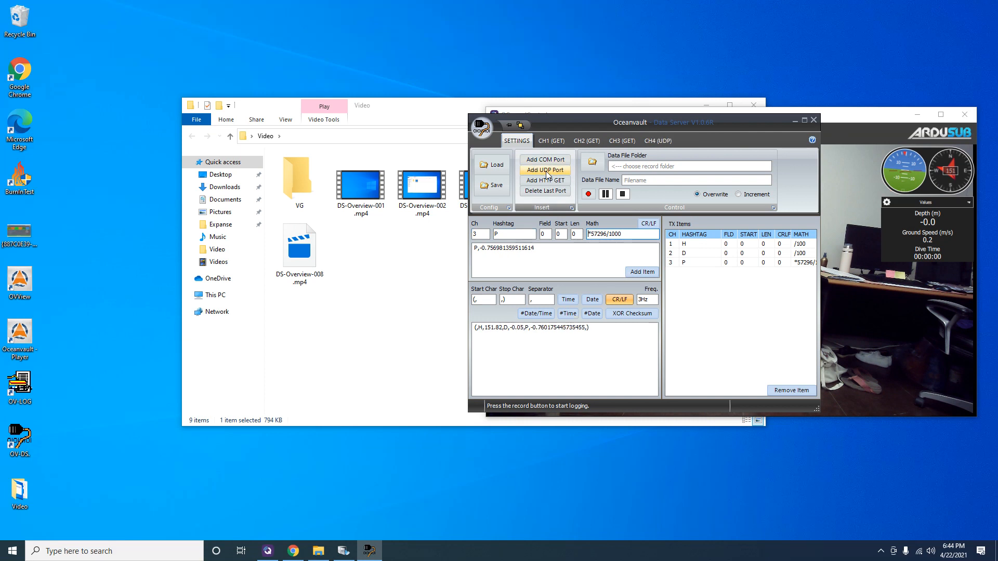
click(657, 141)
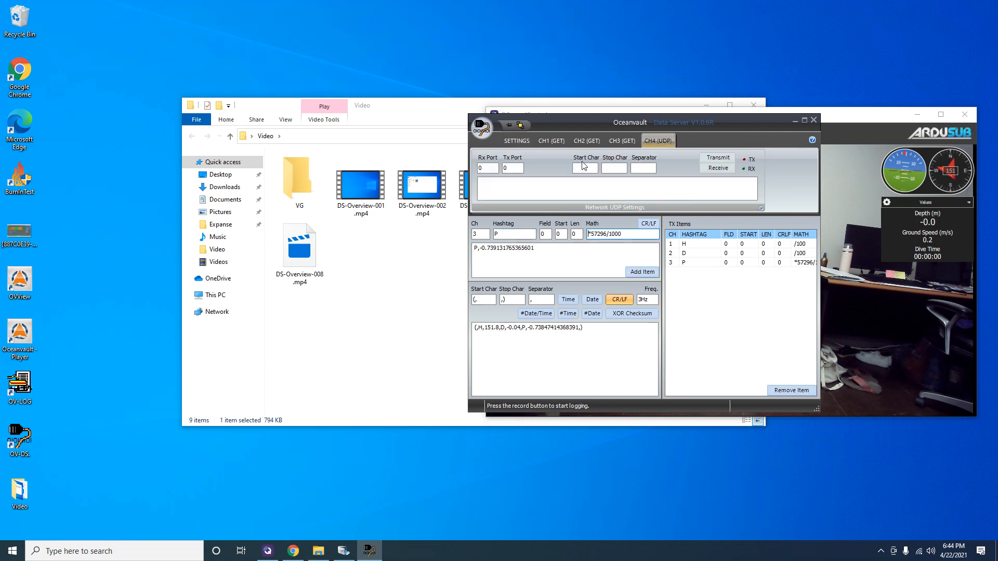
click(518, 170)
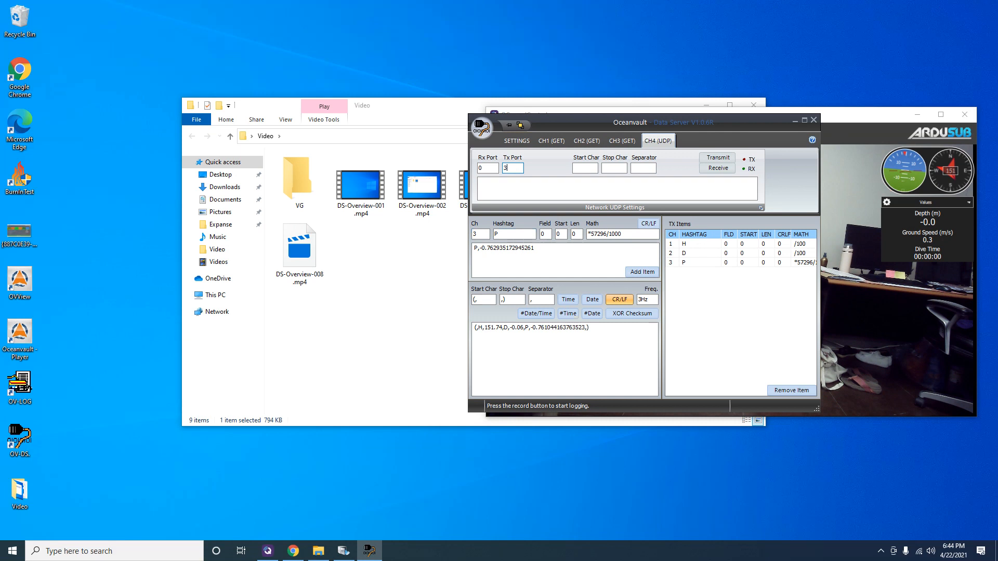
text(3000)
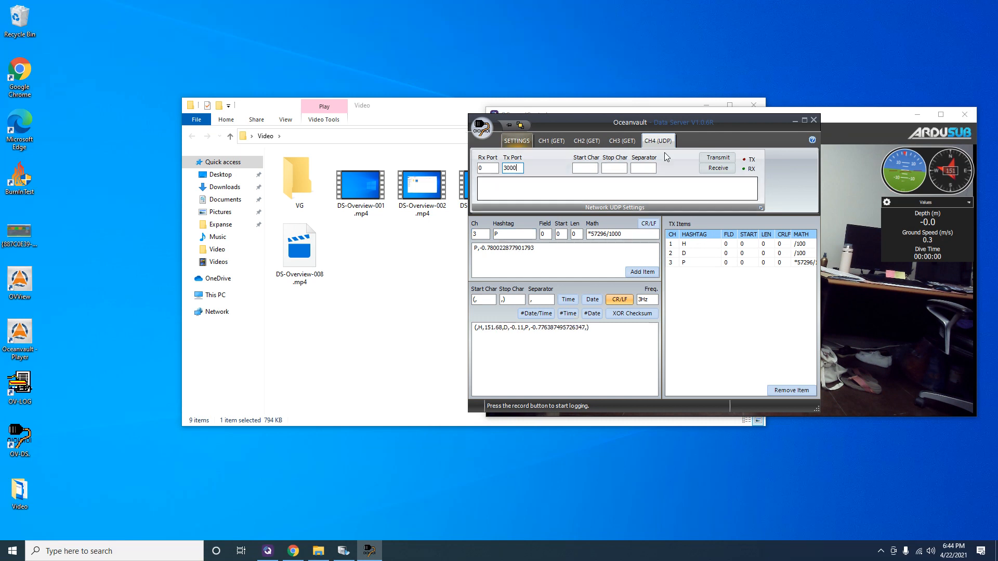
click(710, 160)
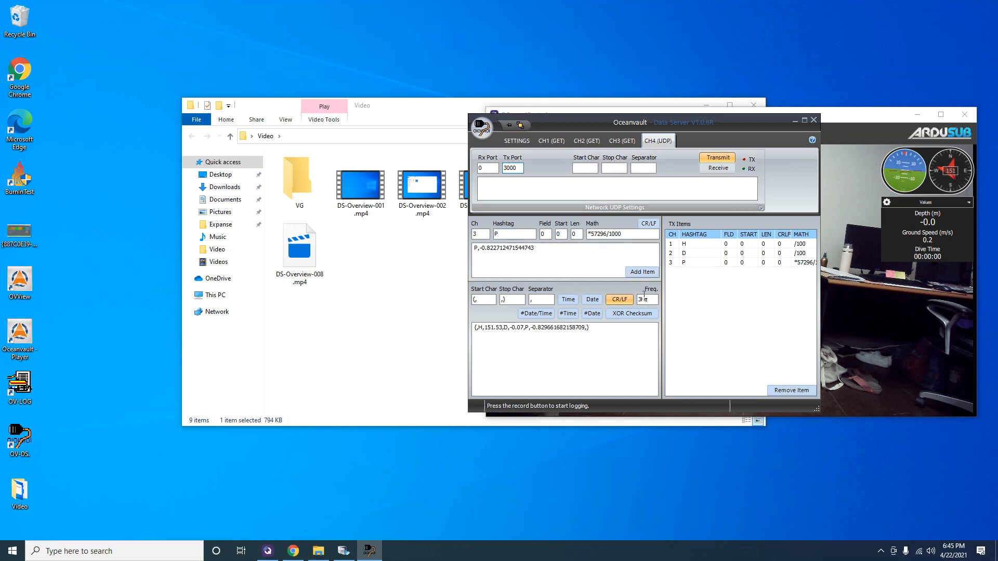
Add a second UDP port with Rx port 3000, start character (, stop character ) and a comma separator, and start receiving
click(522, 143)
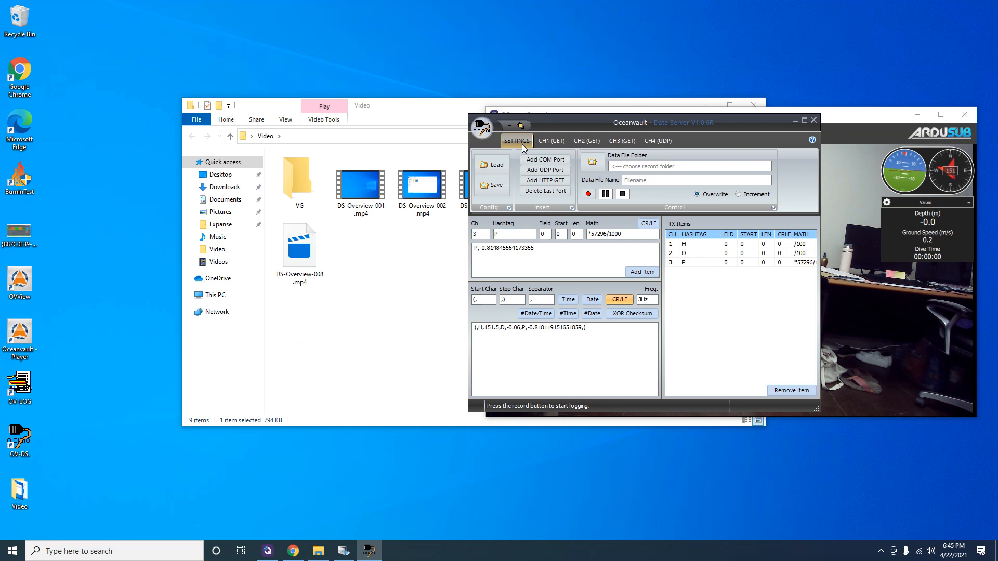
click(555, 171)
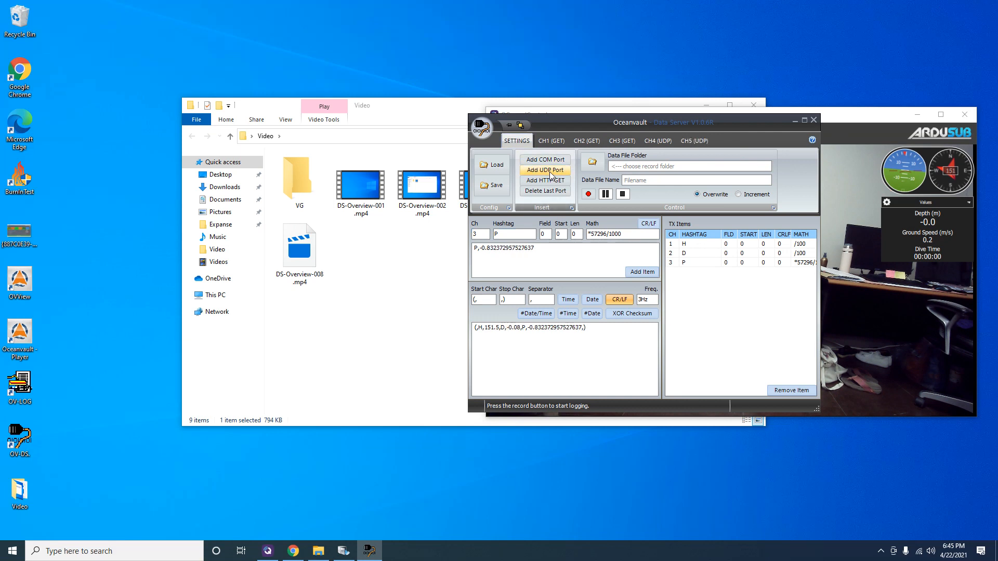
click(692, 142)
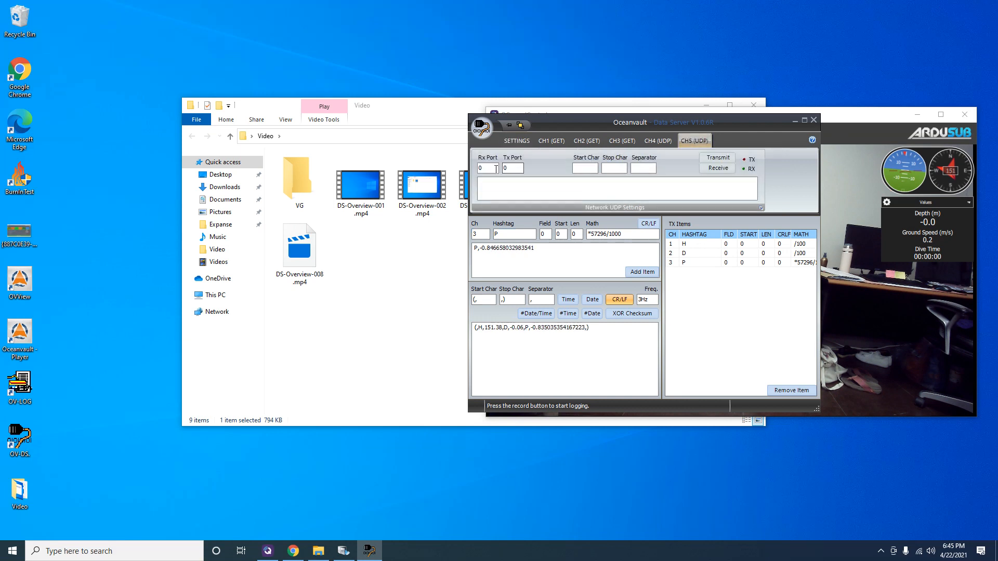
text(3)
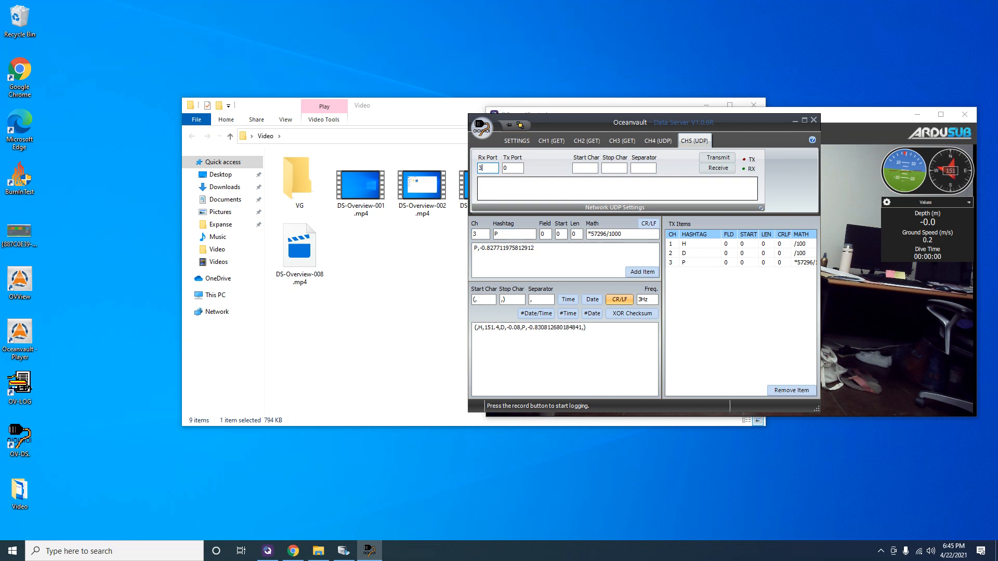
text(000)
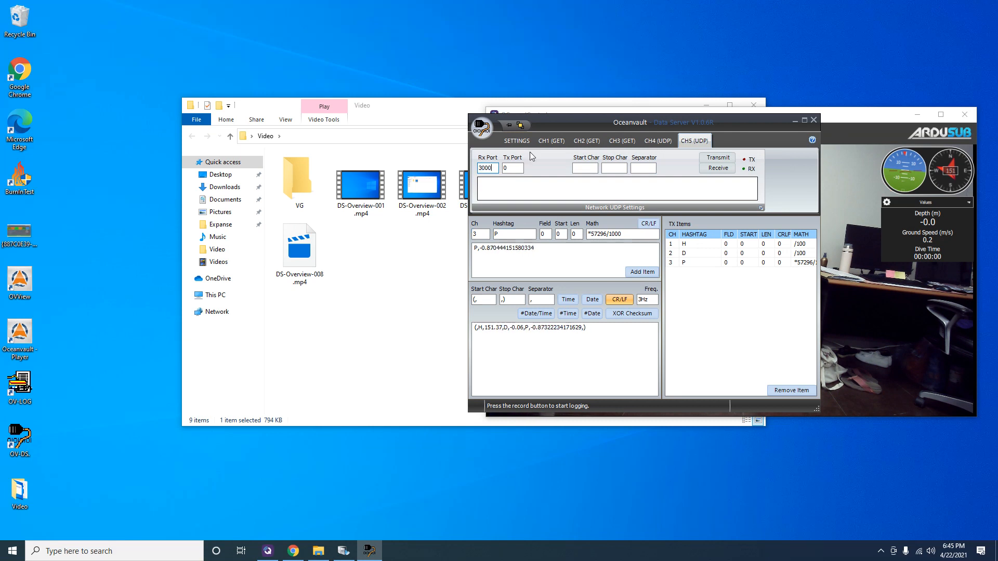
click(578, 168)
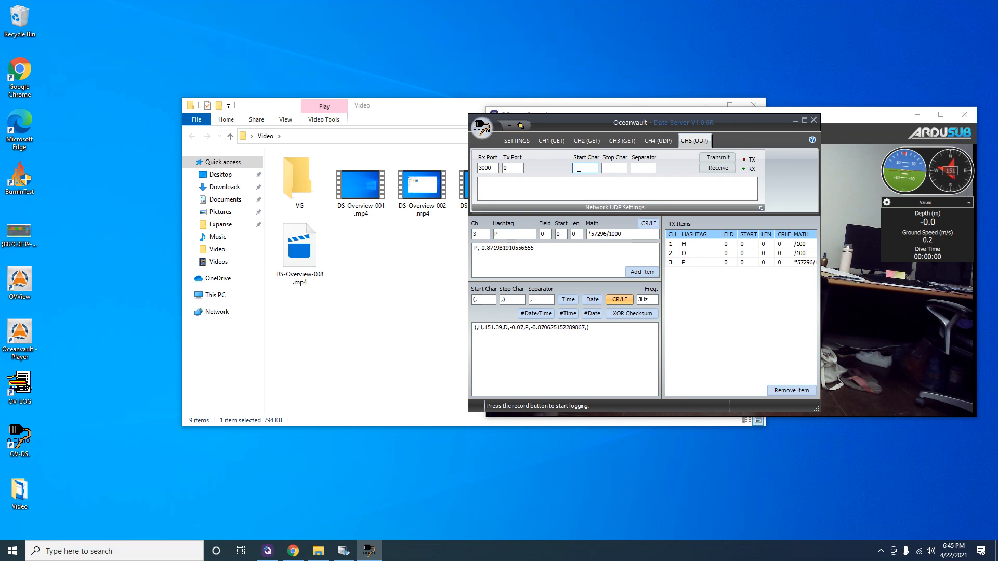
text(()
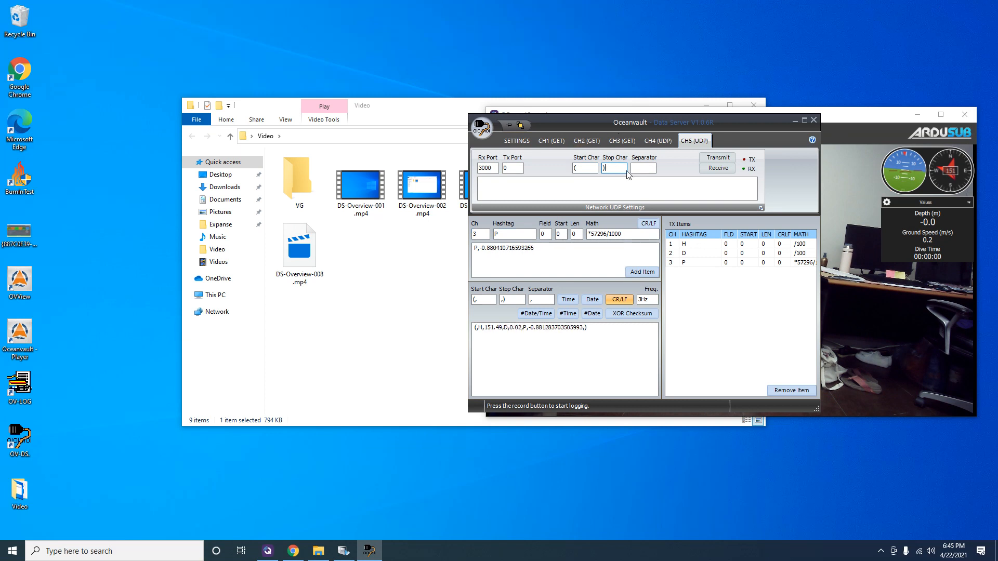
click(643, 169)
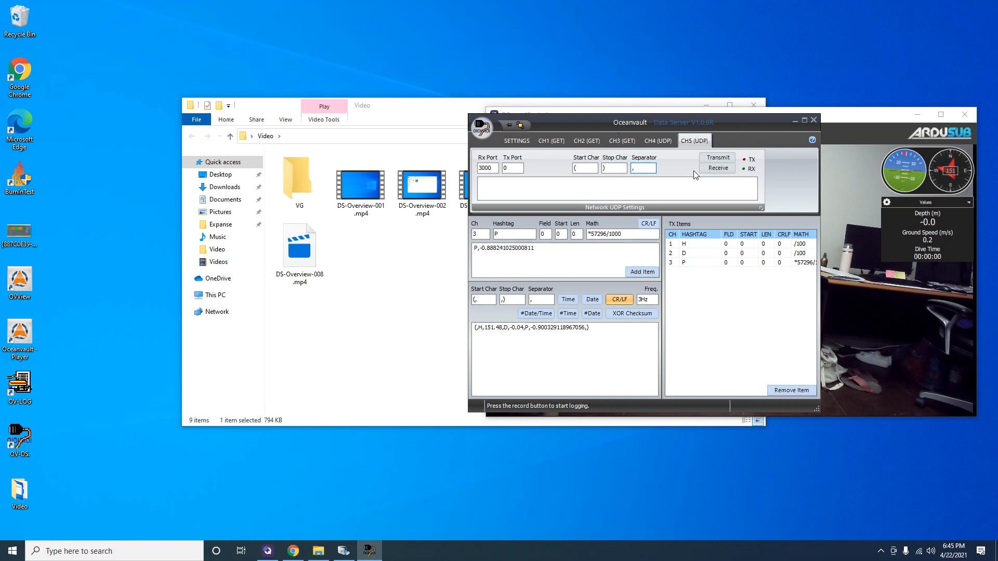
click(717, 168)
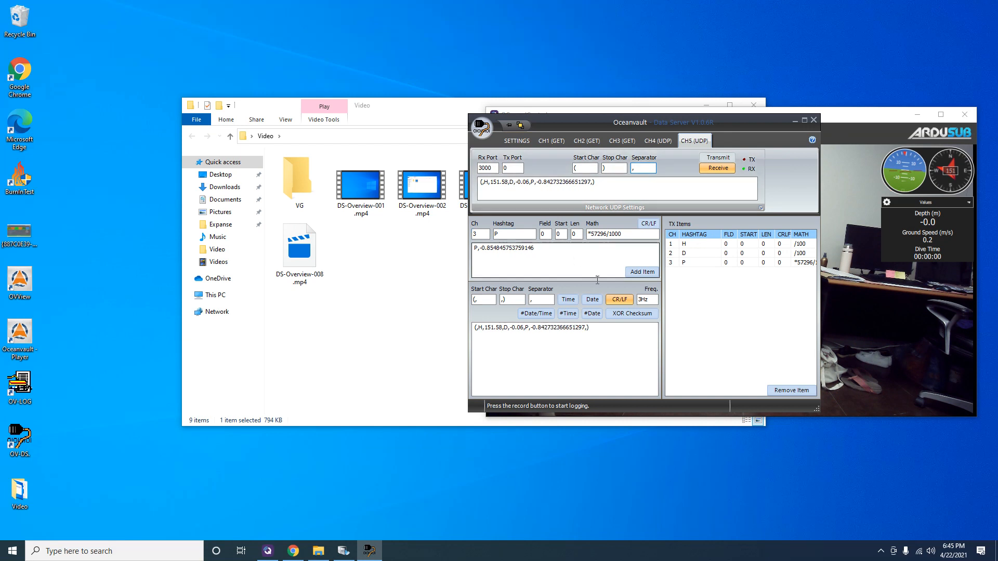
Replace the channel 3 pitch transmit item with one whose length is 5
click(701, 262)
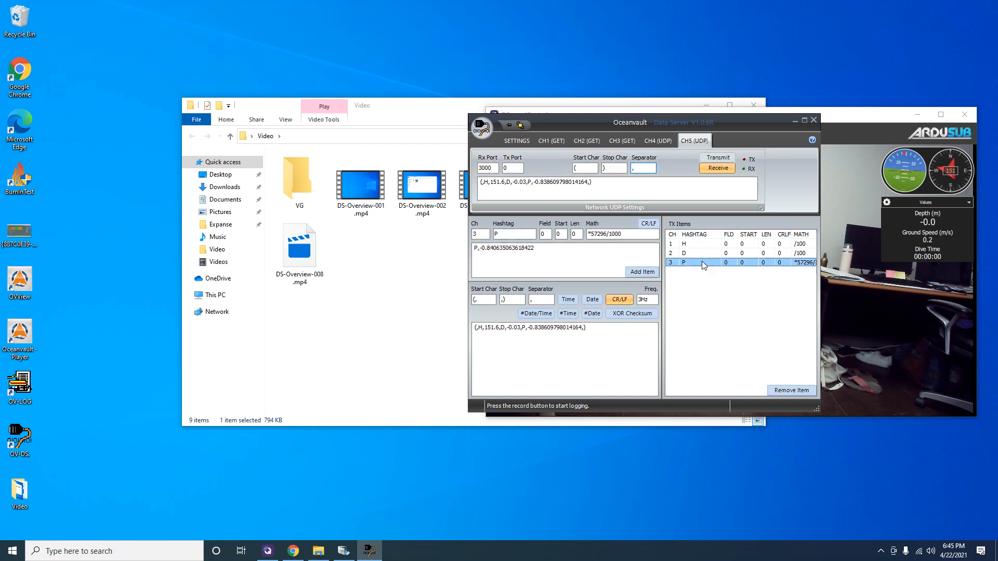
click(789, 390)
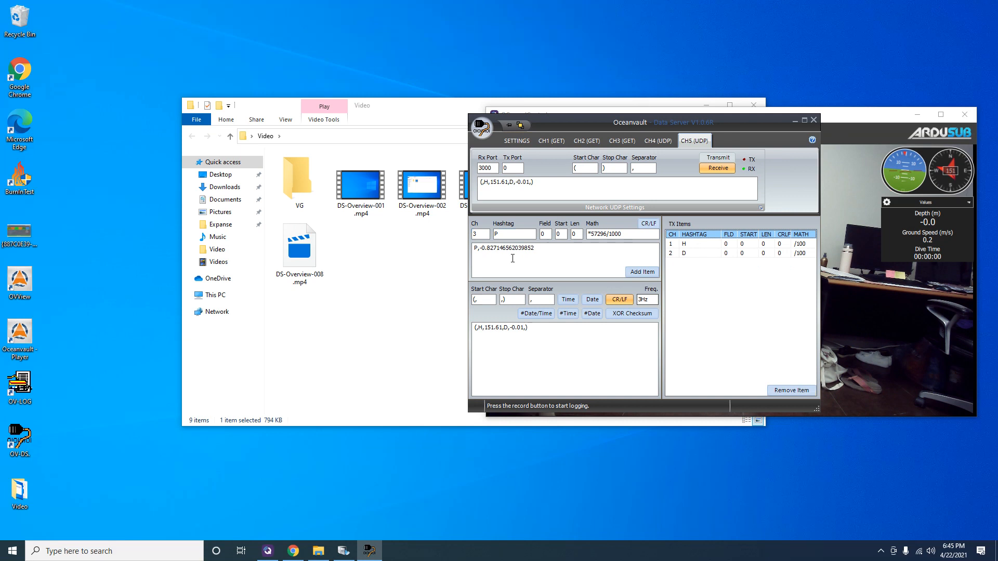
double_click(578, 234)
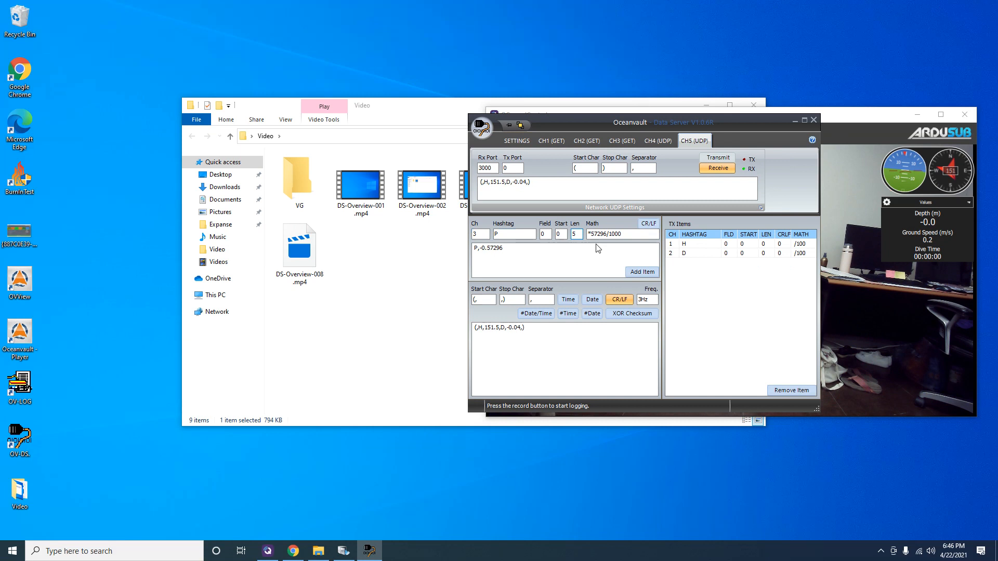
click(639, 271)
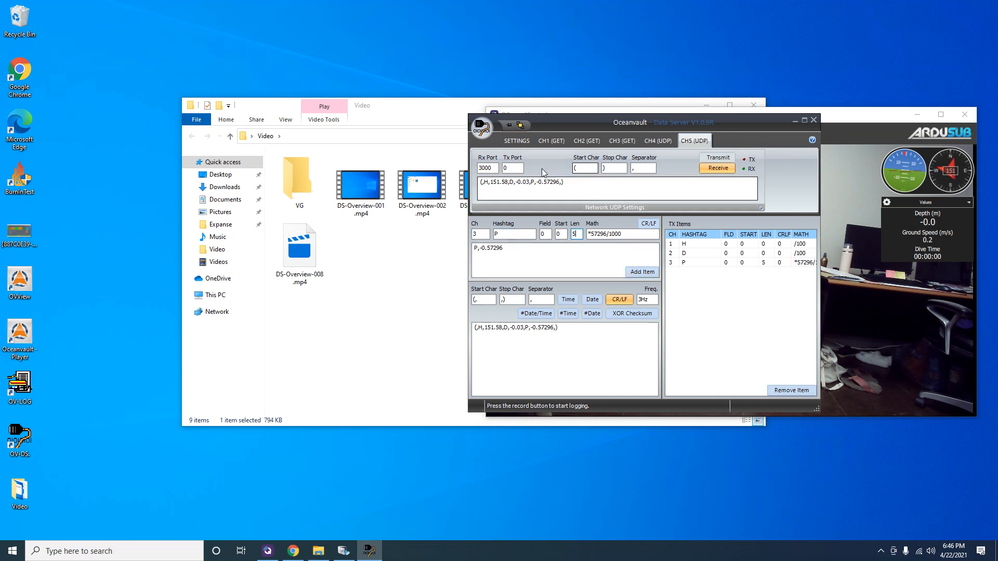
Add a serial COM port as channel 6 and open its settings
click(519, 145)
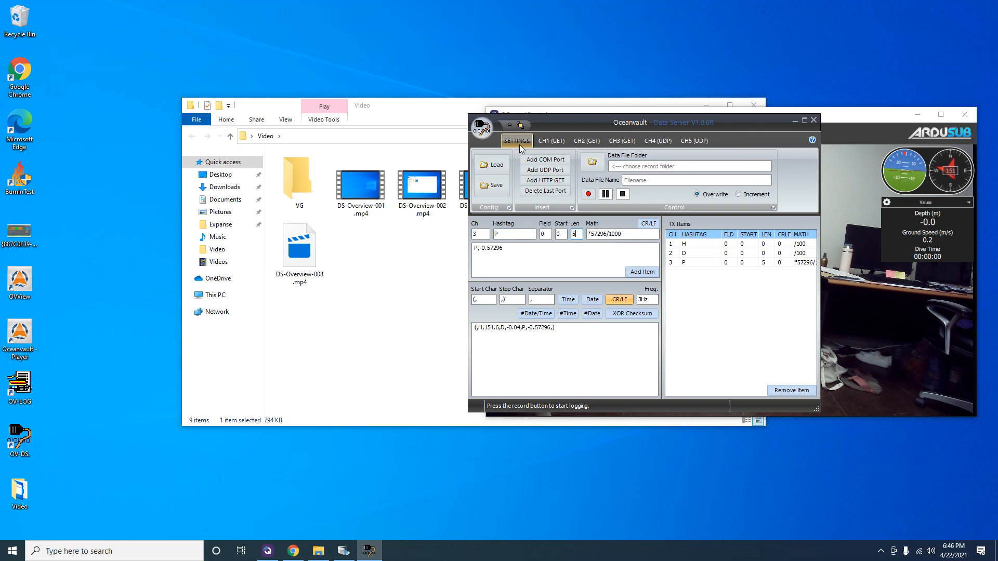
click(545, 165)
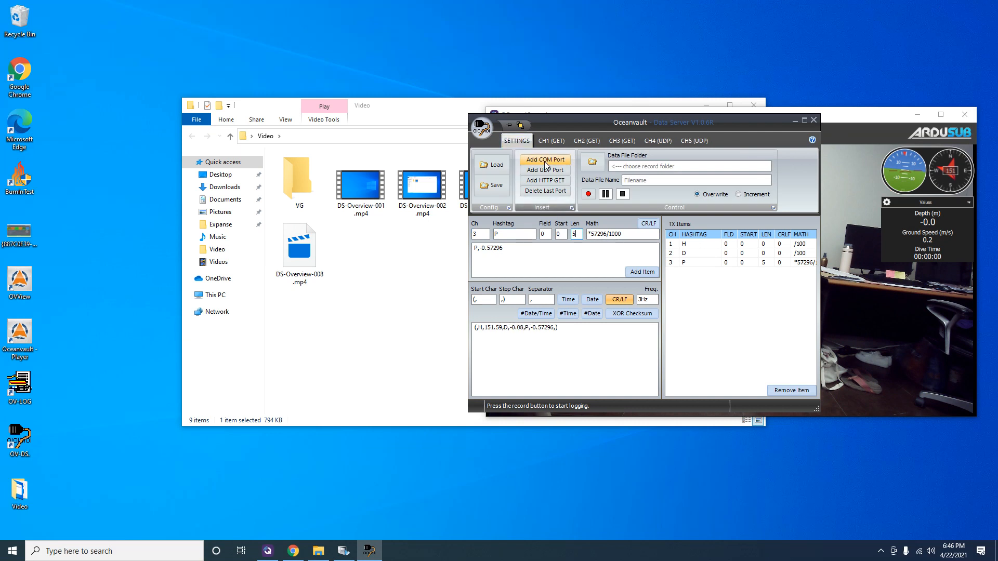
click(732, 142)
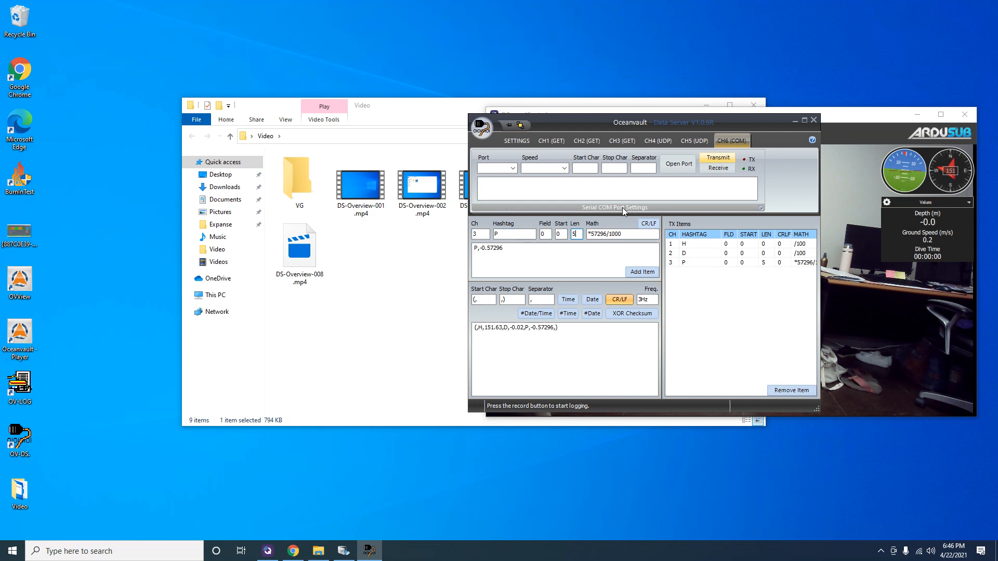